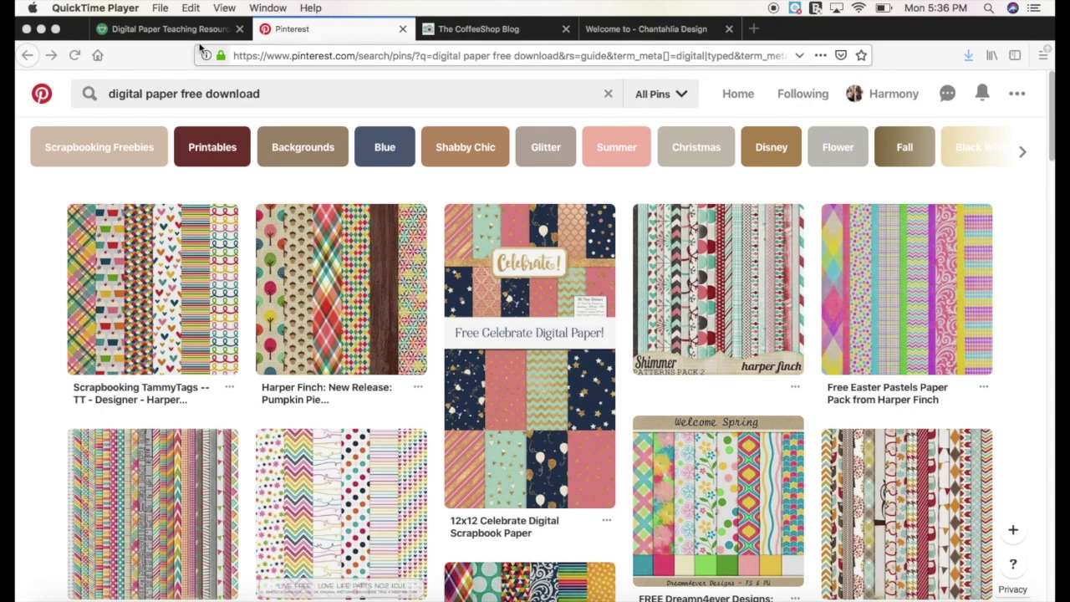
# Switch to the Teachers Pay Teachers digital paper search, limit the results to free items and look through them
pyautogui.click(198, 31)
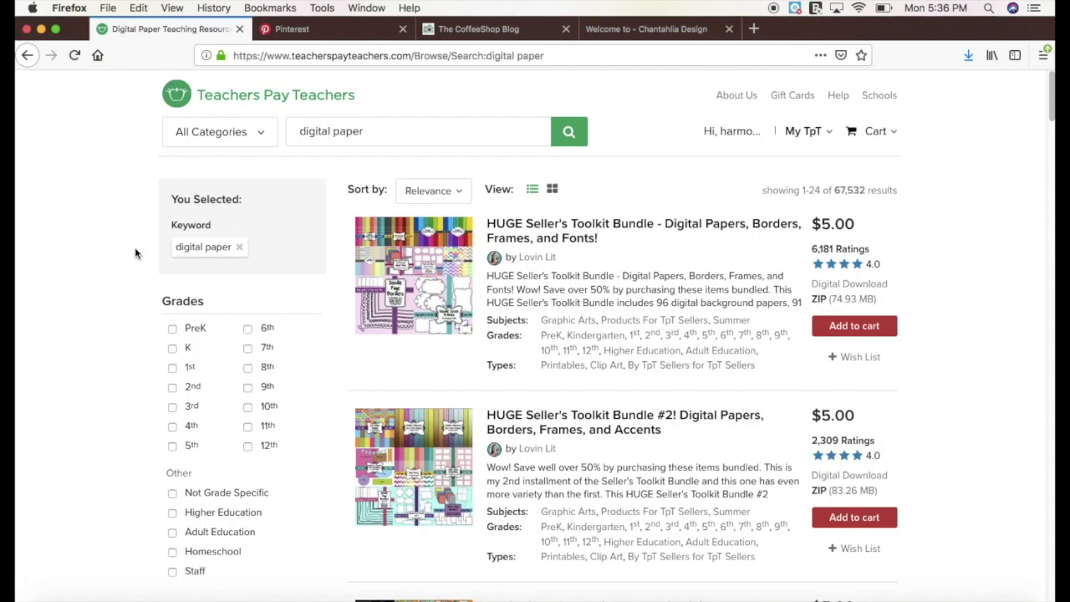
pyautogui.scroll(-10, 136, 253)
pyautogui.scroll(-3, 144, 371)
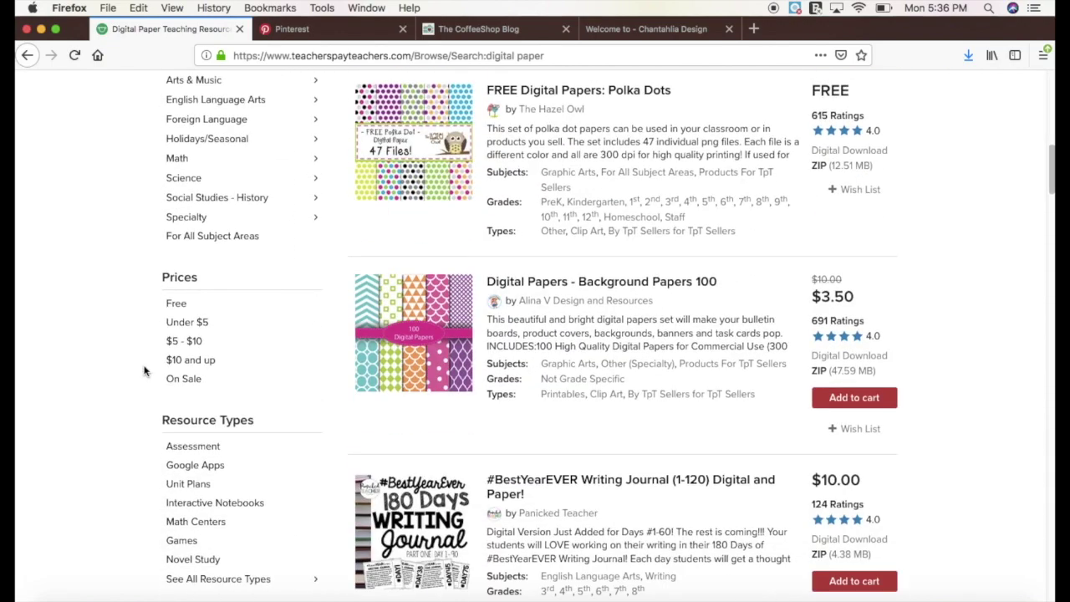
pyautogui.click(182, 310)
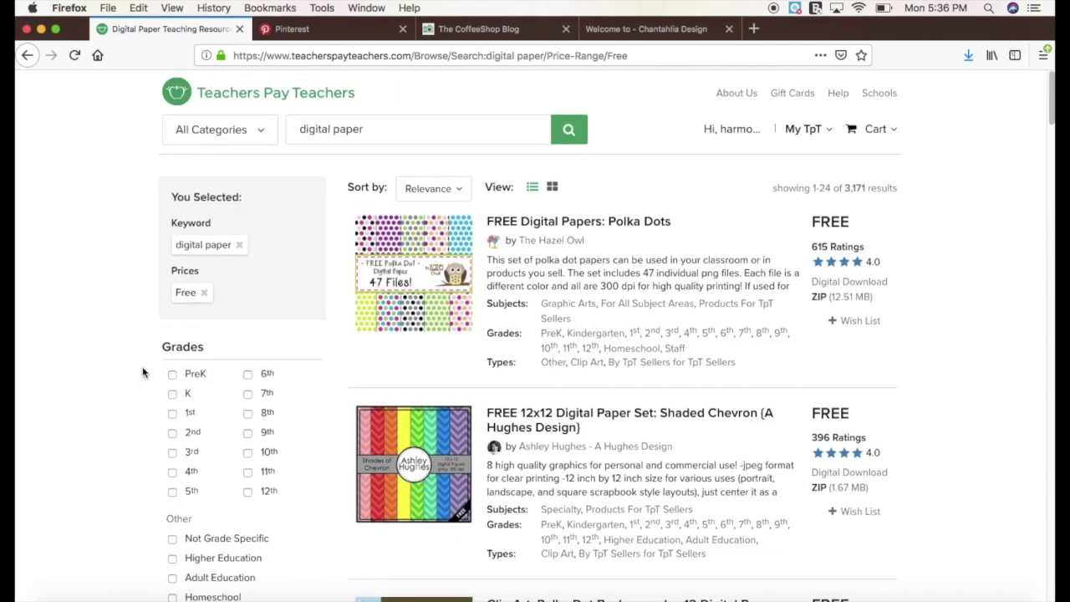
pyautogui.scroll(-10, 142, 372)
pyautogui.scroll(-10, 142, 373)
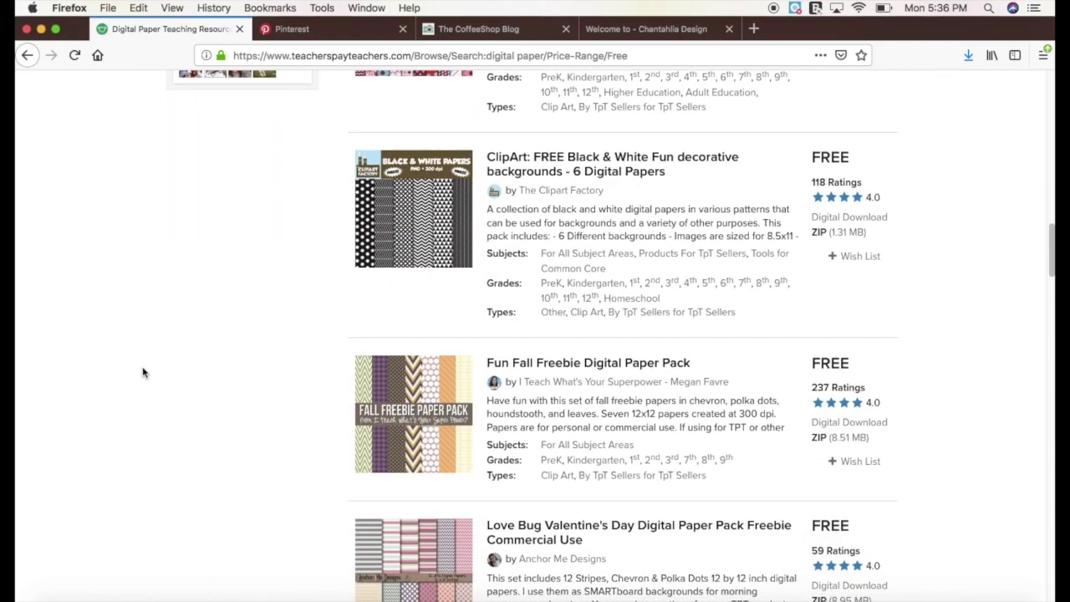
pyautogui.scroll(15, 142, 372)
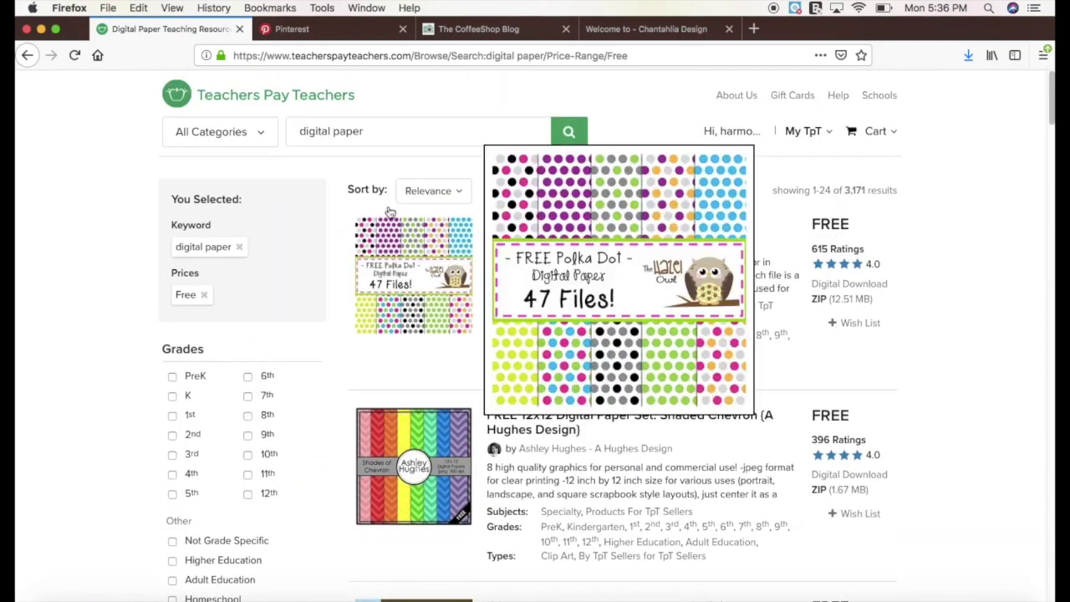
# Switch to The CoffeeShop Blog and open its Textures and Digital Paper freebies page
pyautogui.click(463, 30)
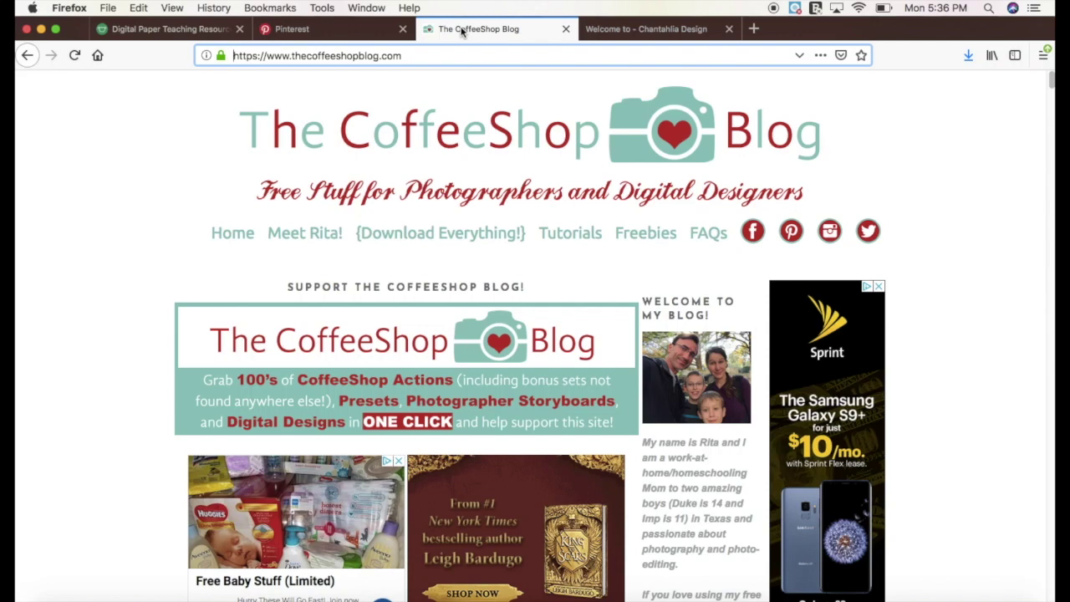
pyautogui.moveTo(652, 242)
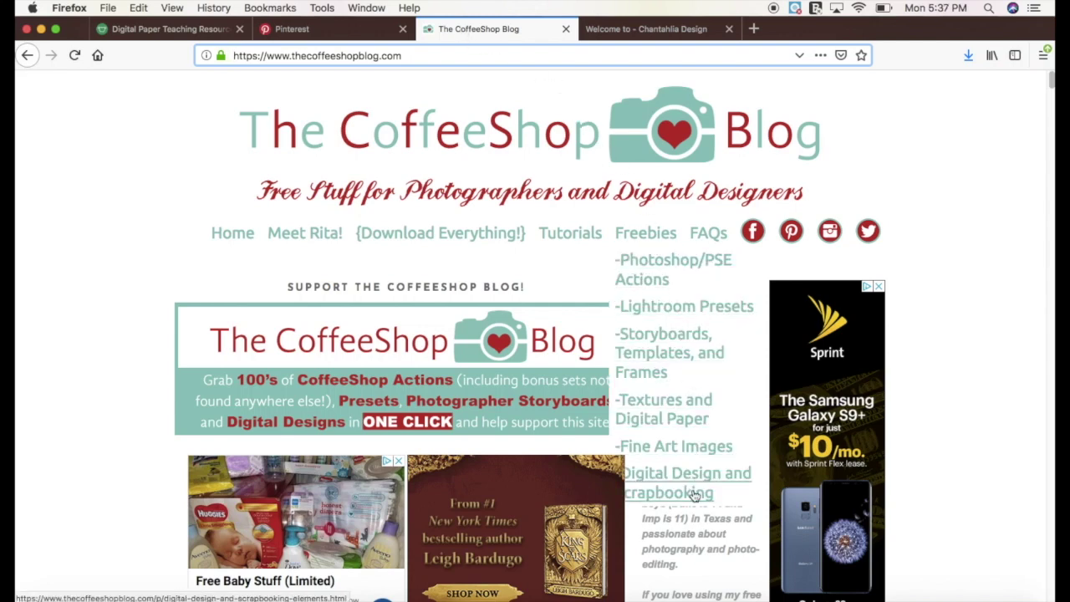
pyautogui.click(685, 423)
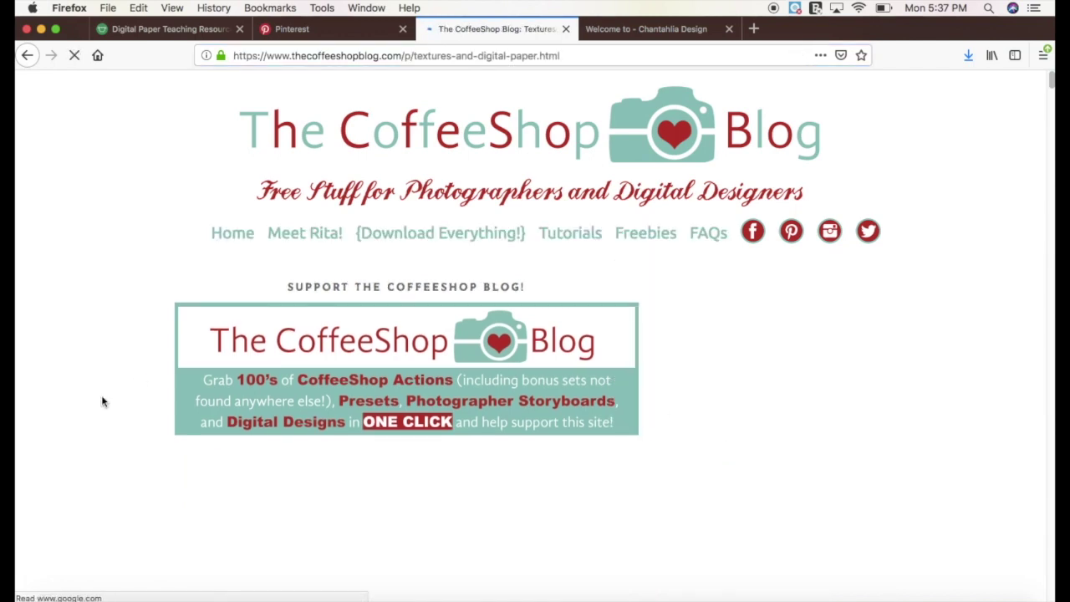
# Look through the texture and digital paper packs offered on The CoffeeShop Blog's freebies page
pyautogui.scroll(-15, 102, 403)
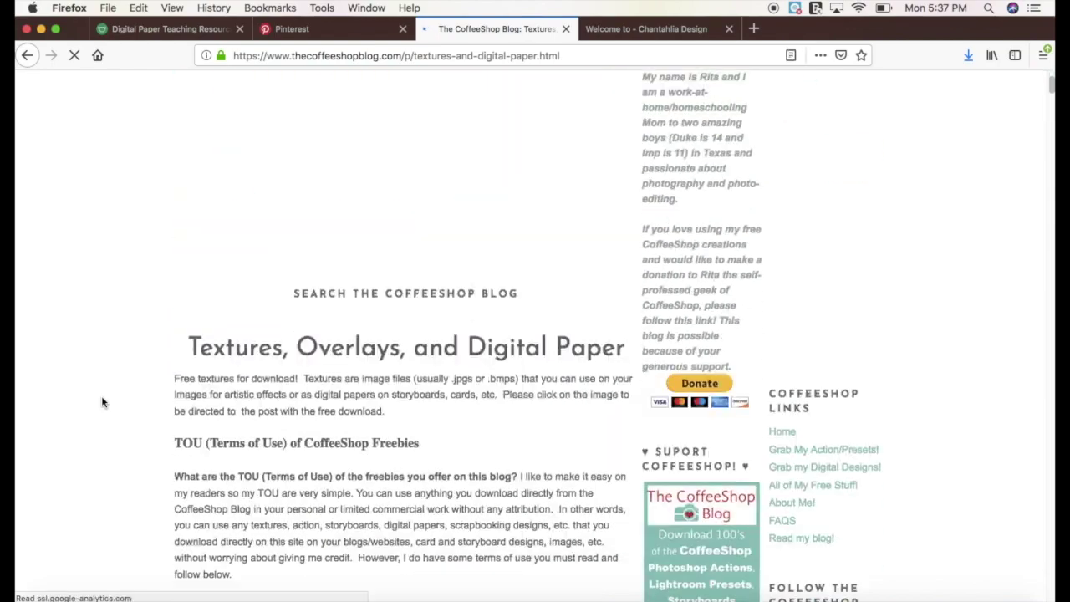
pyautogui.scroll(-12, 102, 403)
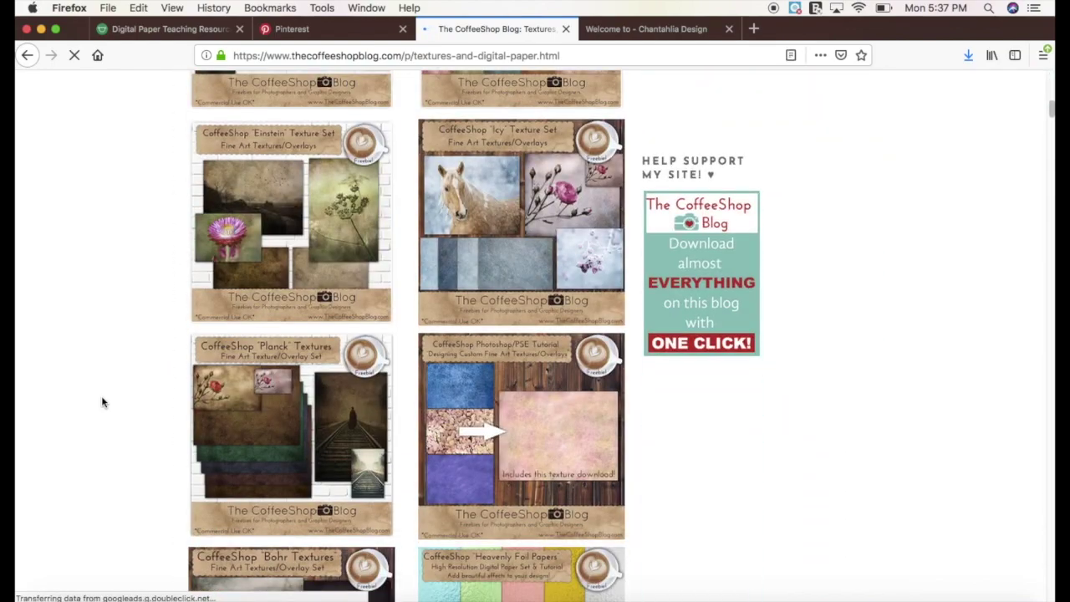
pyautogui.scroll(-15, 102, 403)
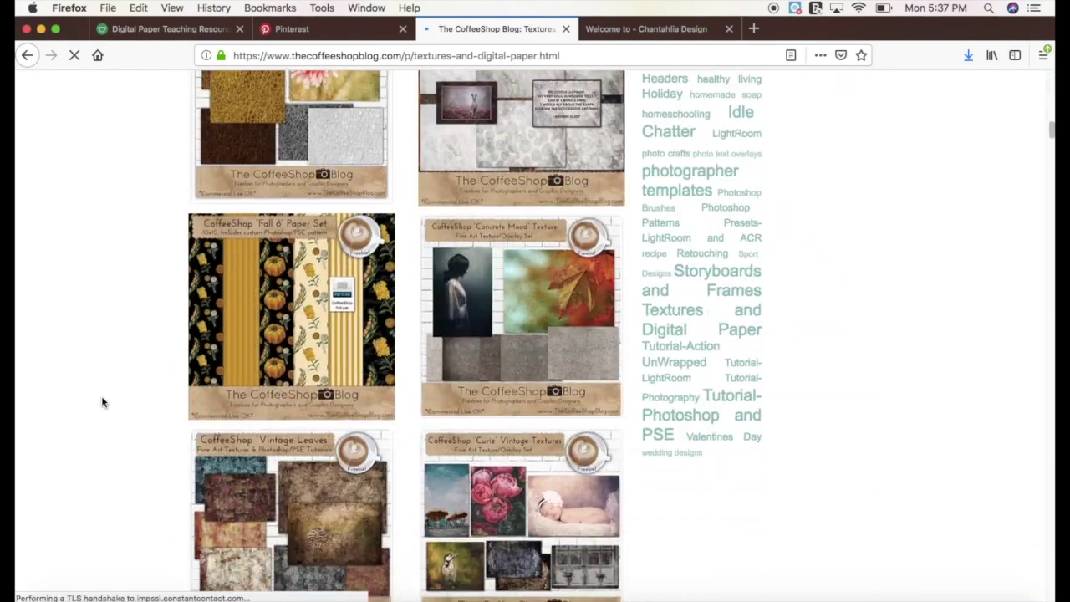
pyautogui.scroll(-15, 102, 403)
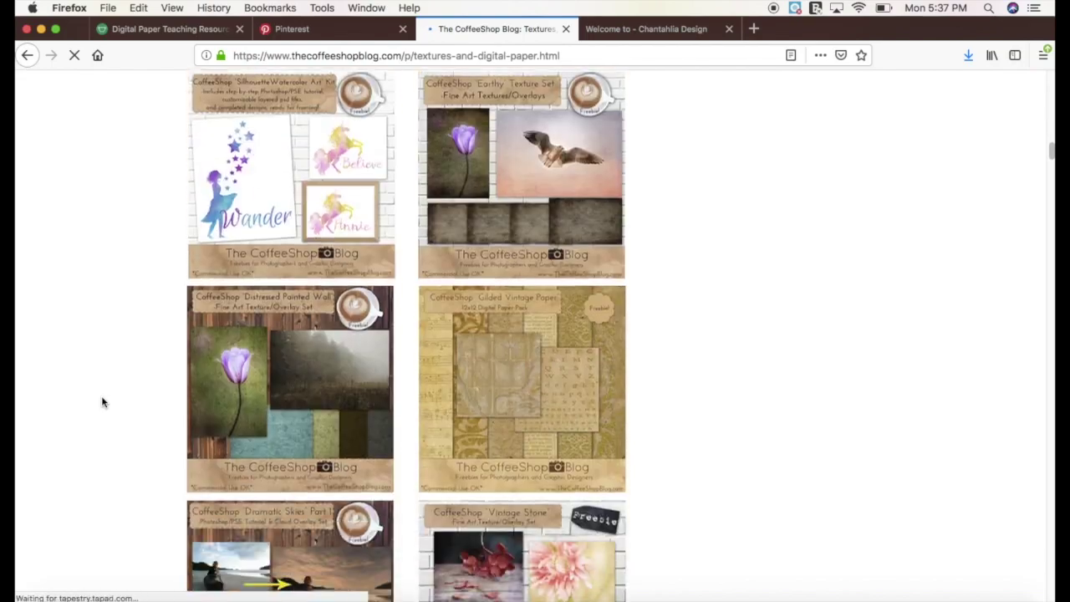
pyautogui.scroll(-10, 101, 402)
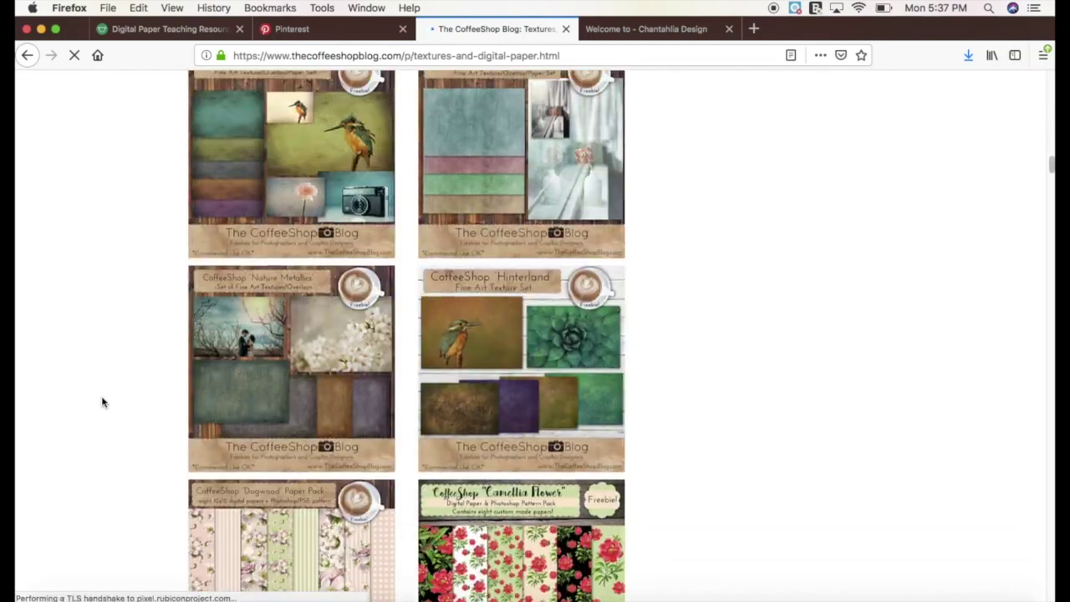
pyautogui.scroll(-2, 101, 403)
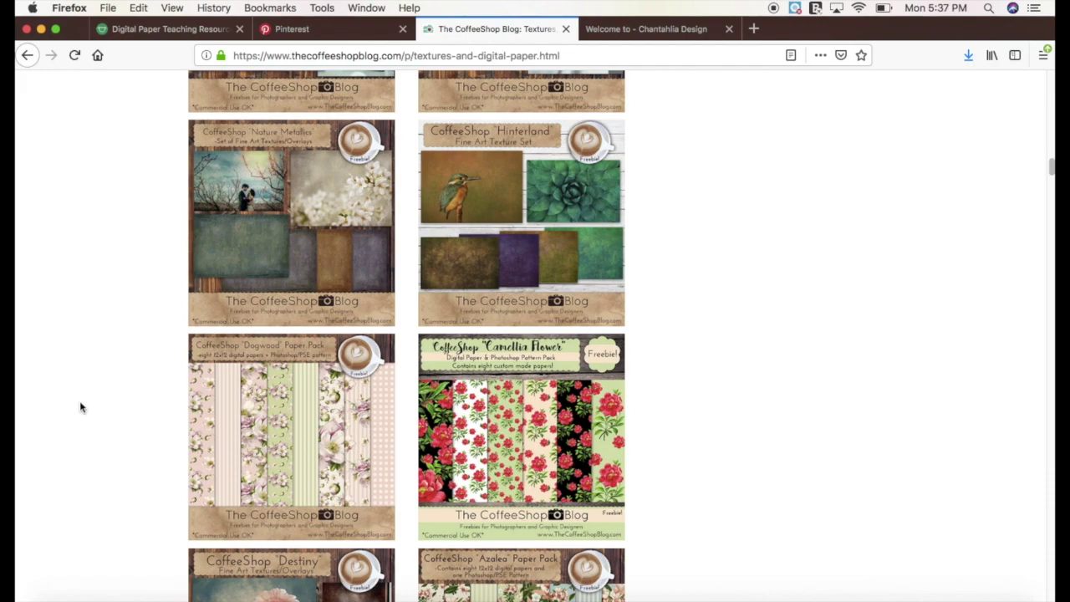
pyautogui.scroll(-10, 80, 407)
pyautogui.scroll(-10, 80, 407)
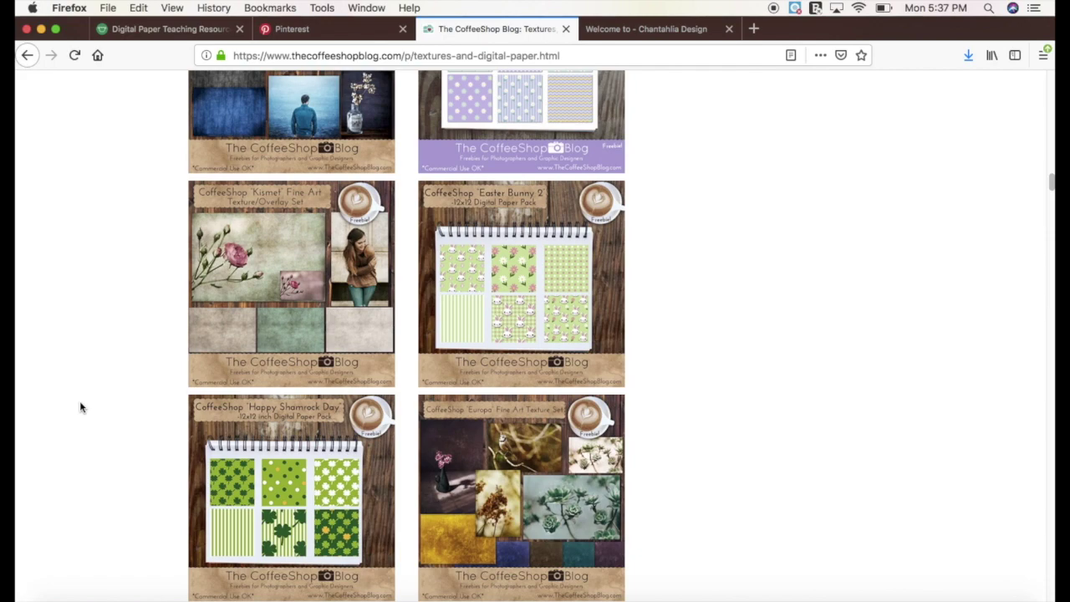
# Switch to the Chantahlia Design site and open its Free Digital Papers category
pyautogui.click(635, 31)
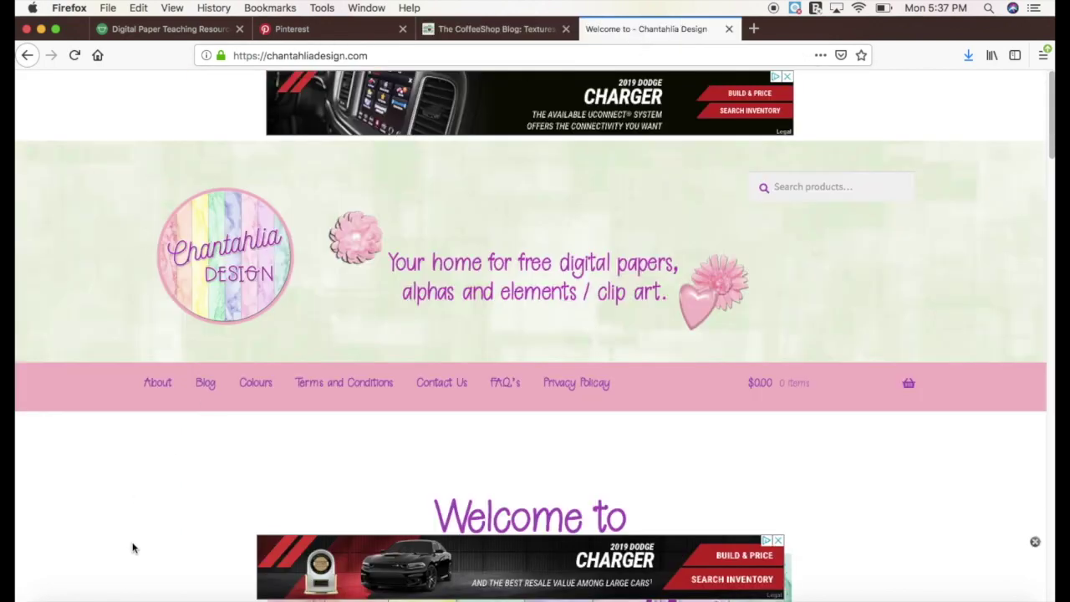
pyautogui.scroll(-10, 132, 548)
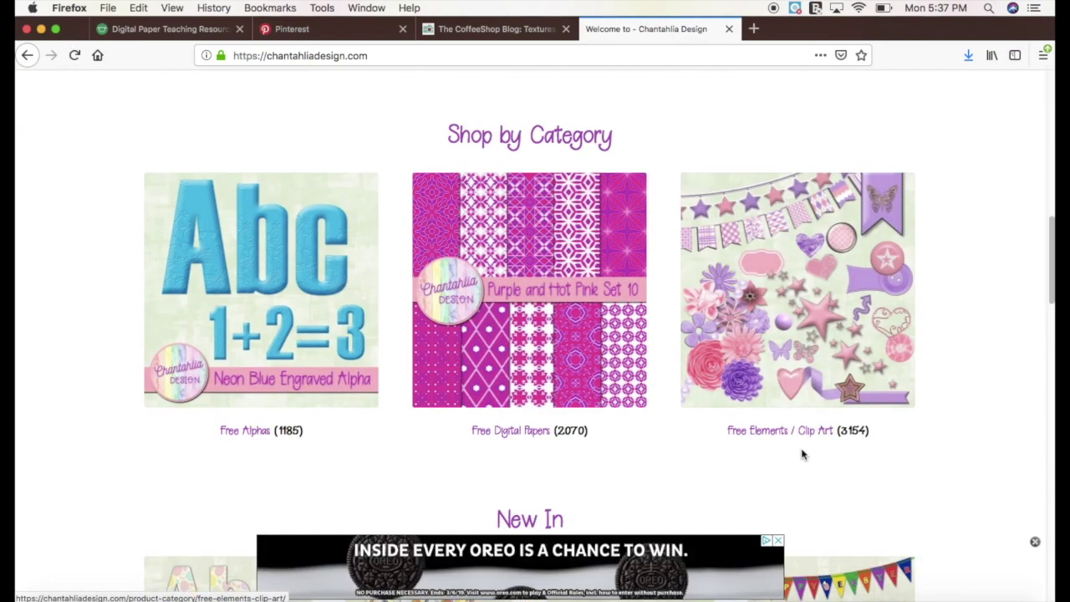
pyautogui.click(525, 438)
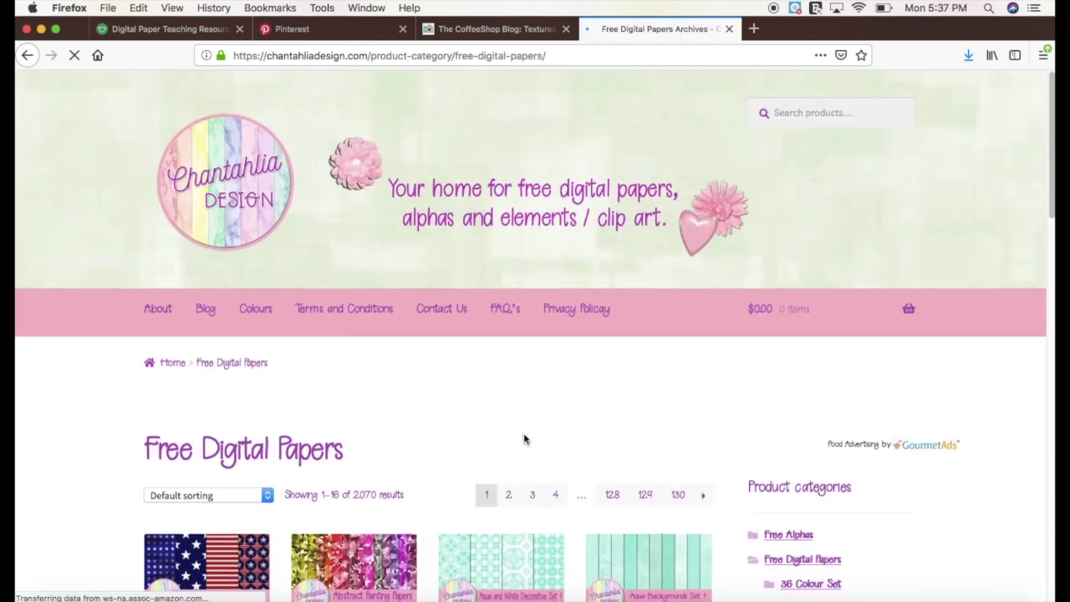
# Examine the paper sets and page navigation in Chantahlia Design's Free Digital Papers category
pyautogui.scroll(-5, 525, 438)
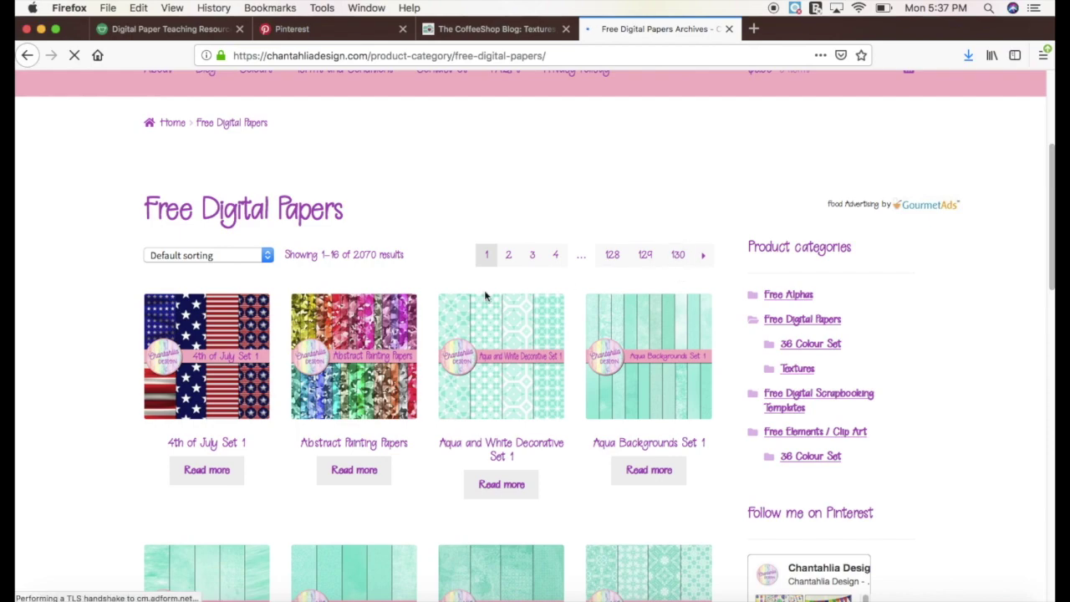
pyautogui.scroll(2, 1022, 199)
pyautogui.scroll(4, 945, 284)
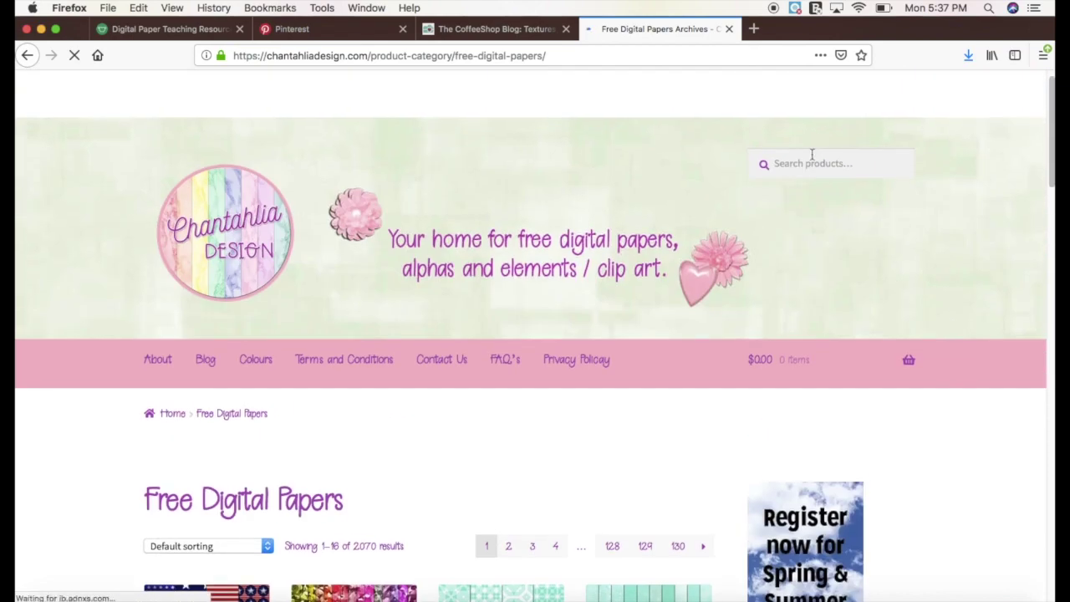
pyautogui.scroll(-10, 629, 354)
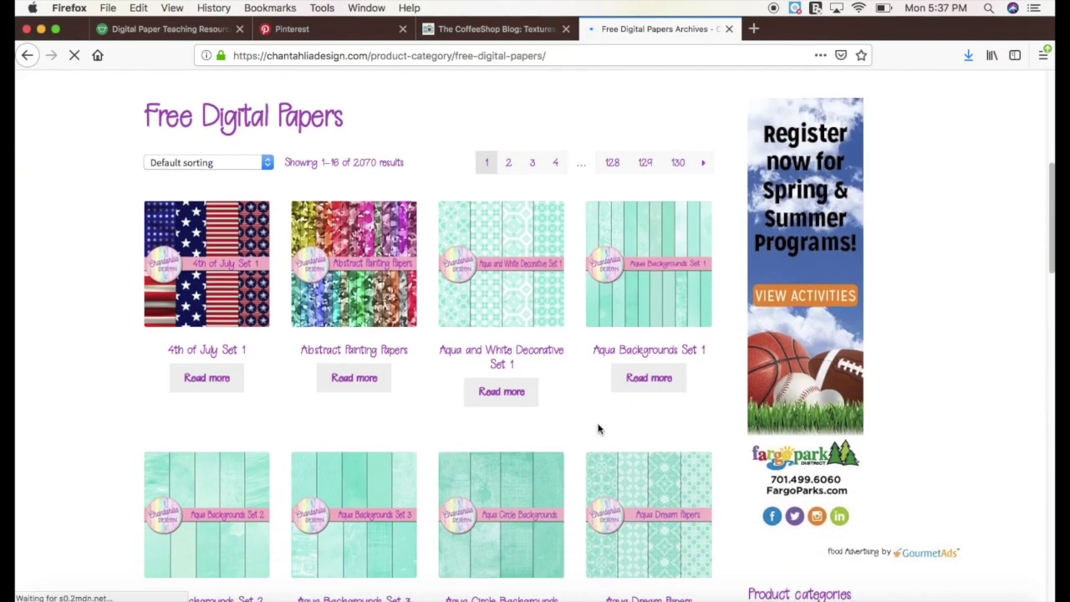
pyautogui.scroll(-8, 598, 429)
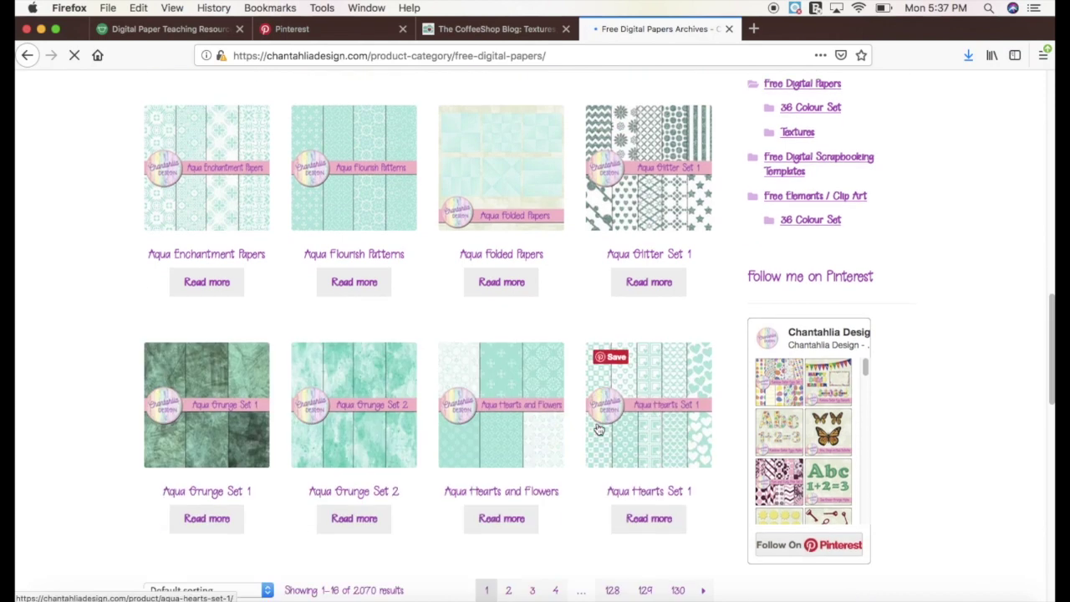
pyautogui.scroll(3, 598, 429)
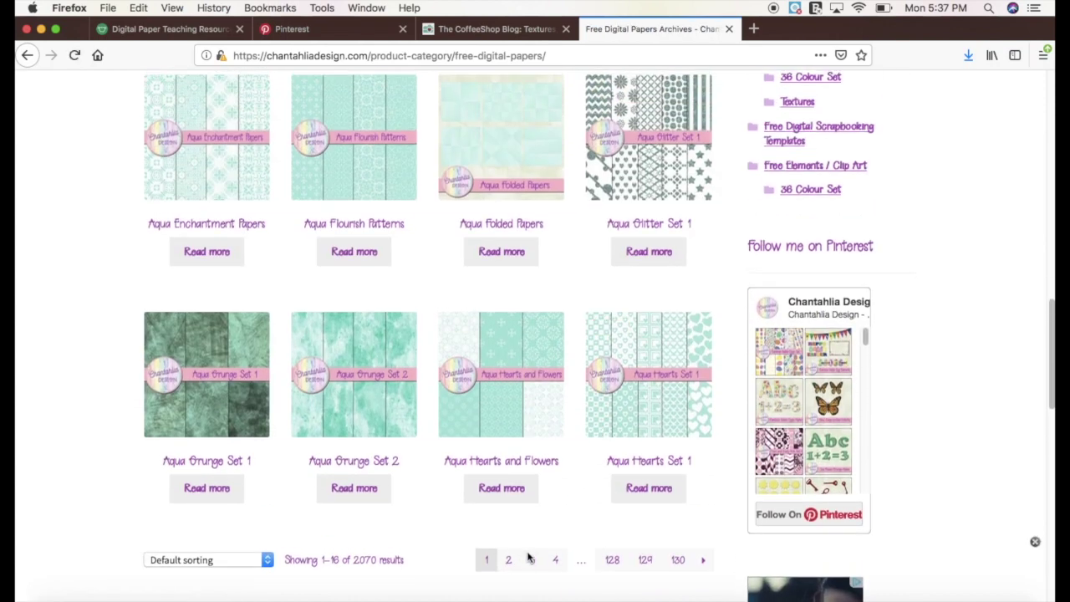
pyautogui.click(664, 564)
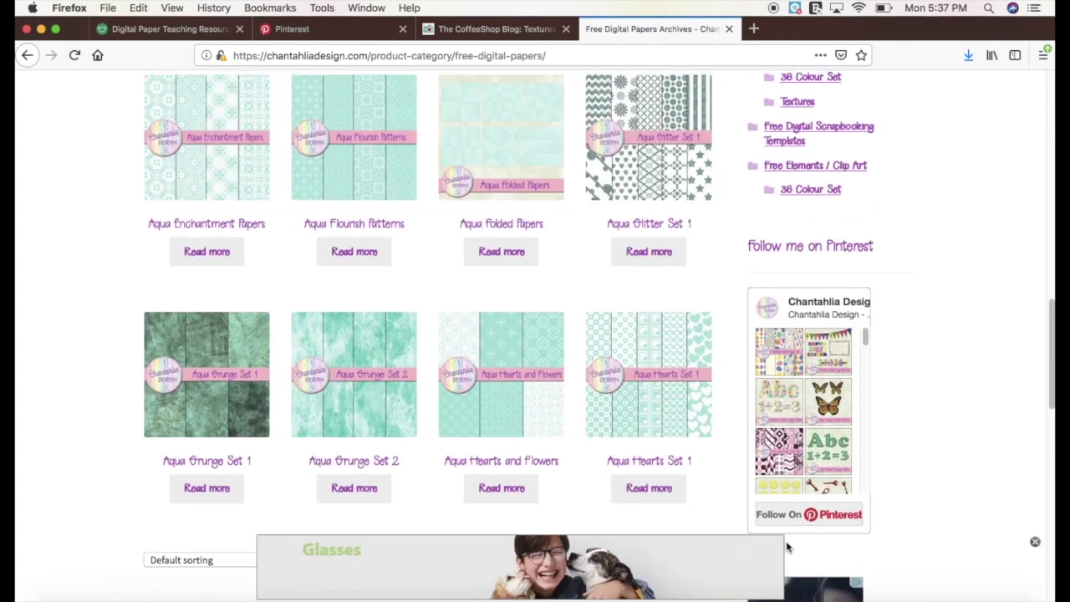
pyautogui.scroll(-5, 384, 405)
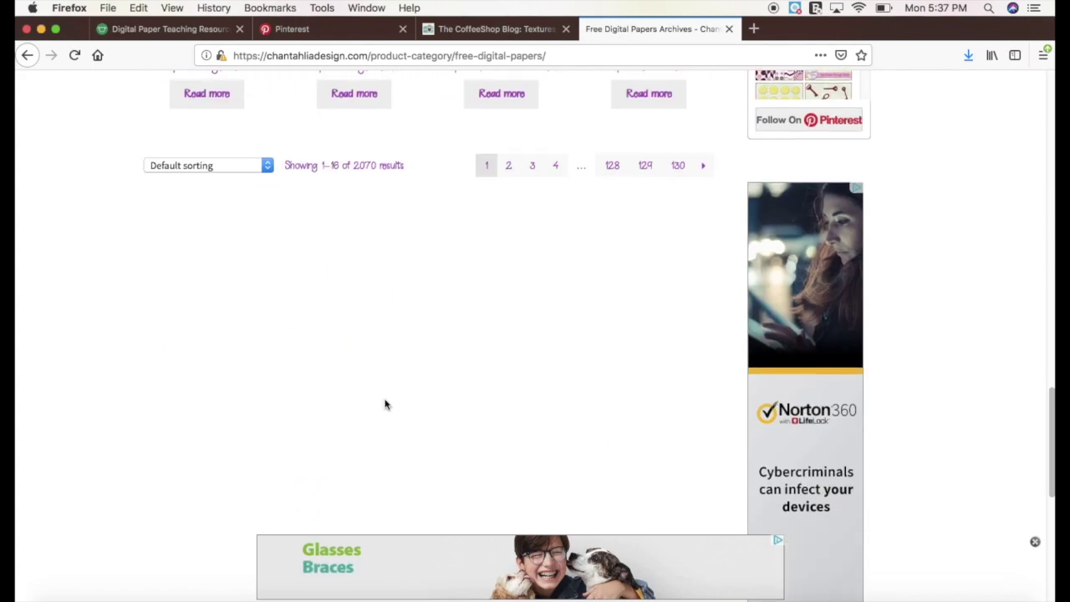
pyautogui.click(678, 164)
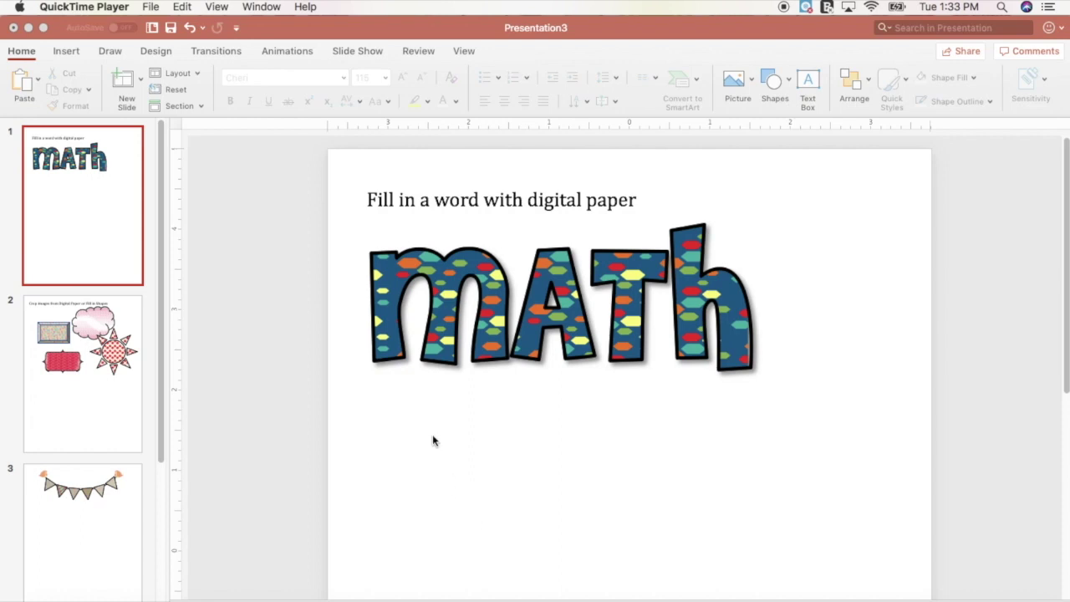
pyautogui.click(425, 414)
pyautogui.doubleClick(425, 411)
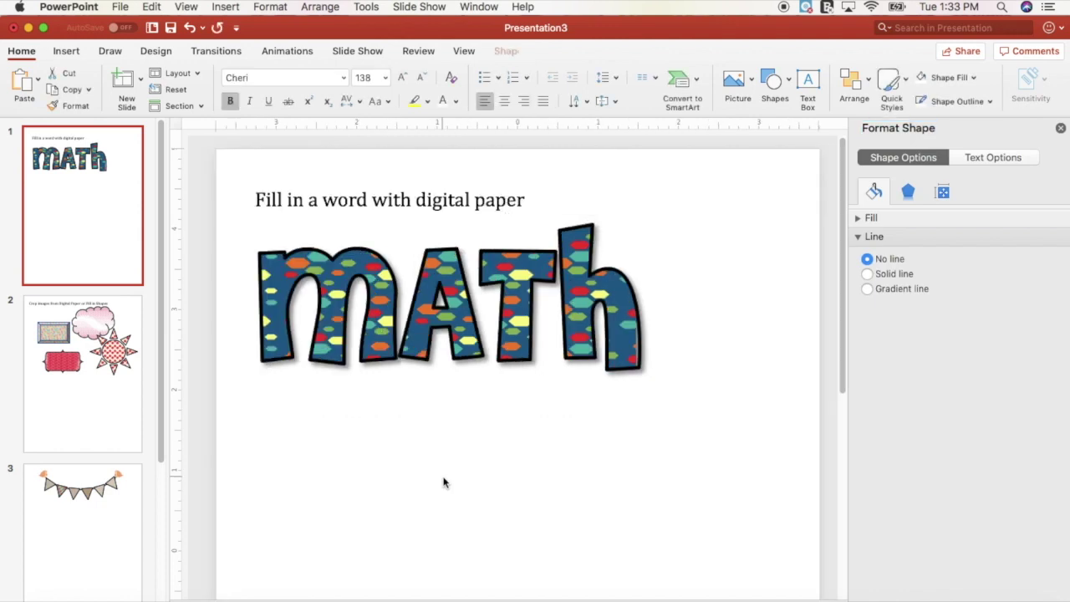
pyautogui.click(470, 483)
pyautogui.click(1061, 128)
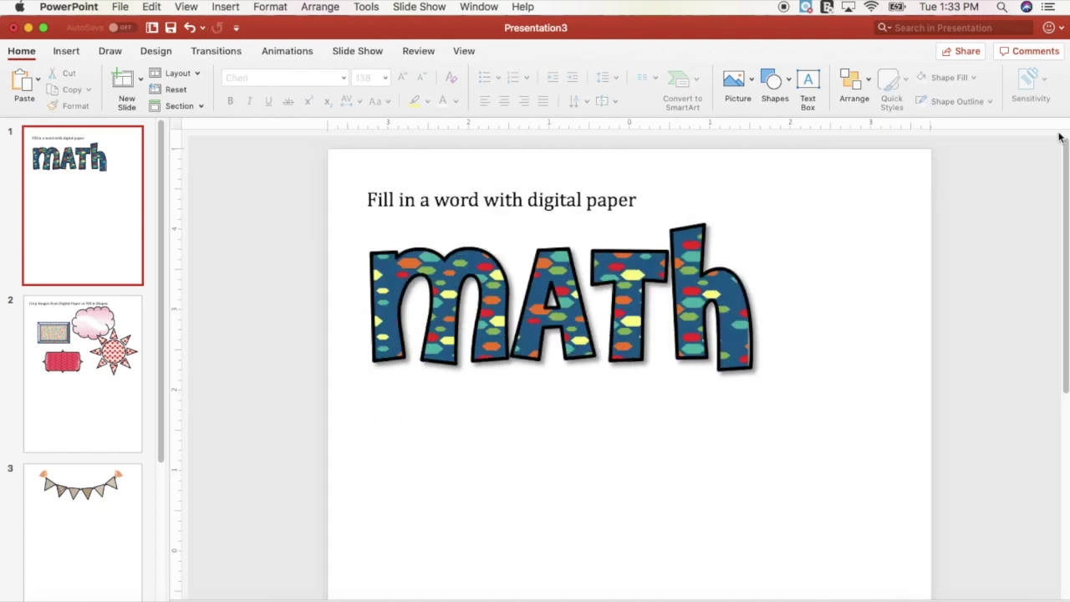
# Add a text box with the word "spring" below the MATH lettering on slide 1 in PowerPoint
pyautogui.click(536, 432)
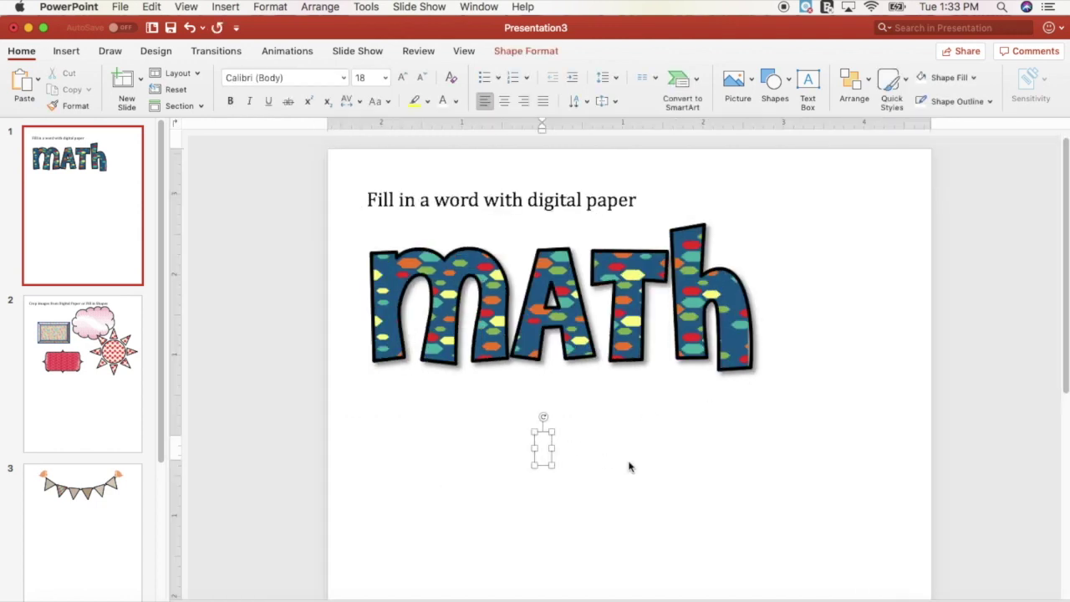
pyautogui.write('spring')
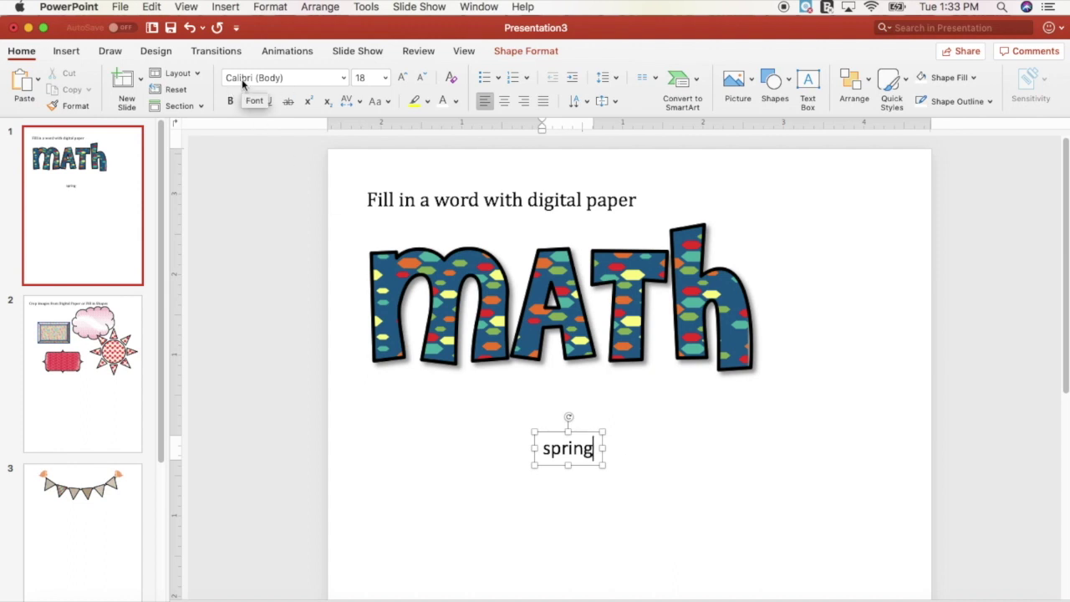
# Start a picture text fill for the word "spring" and preview the CoffeeShop School 4 and 5 papers
pyautogui.doubleClick(567, 449)
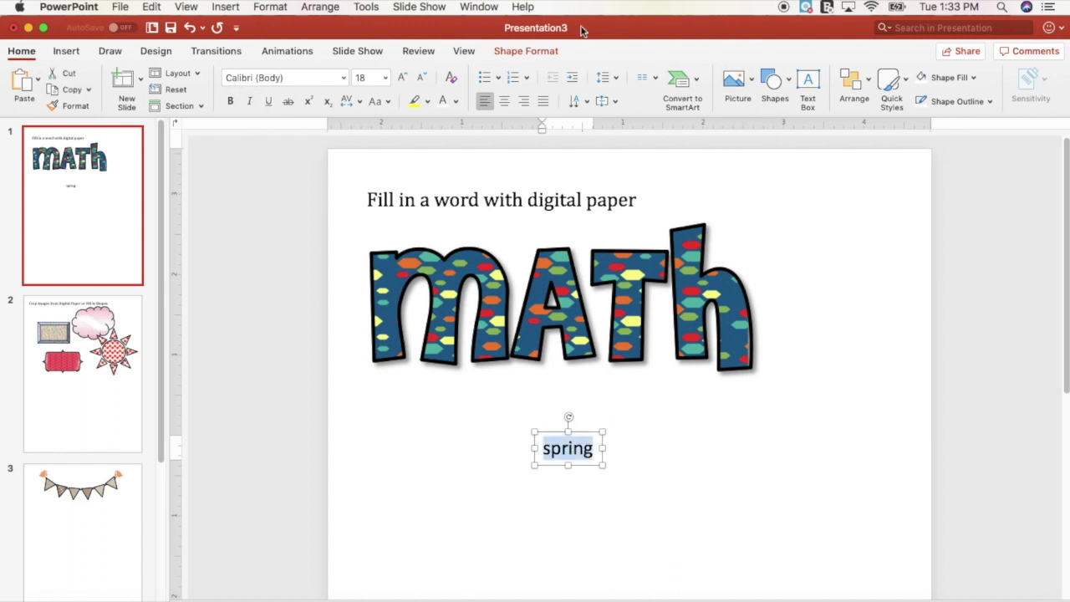
pyautogui.click(544, 53)
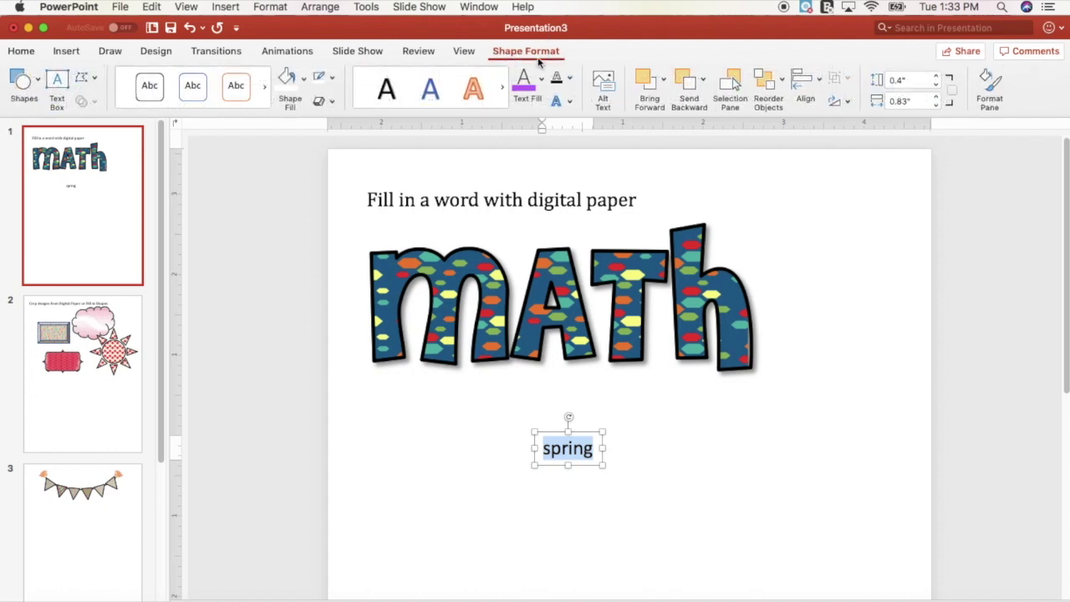
pyautogui.click(542, 79)
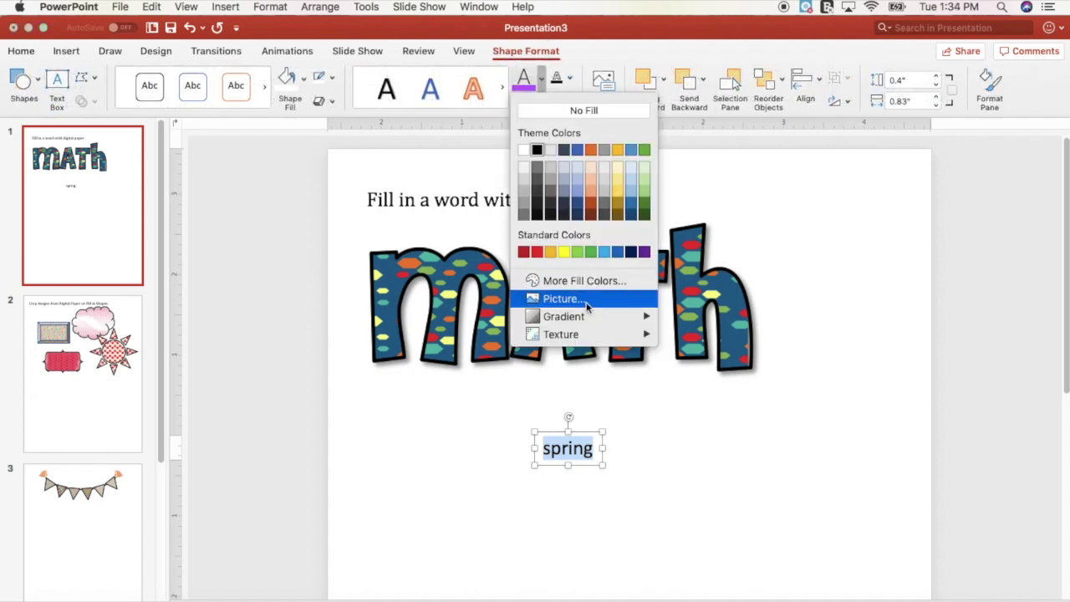
pyautogui.click(588, 308)
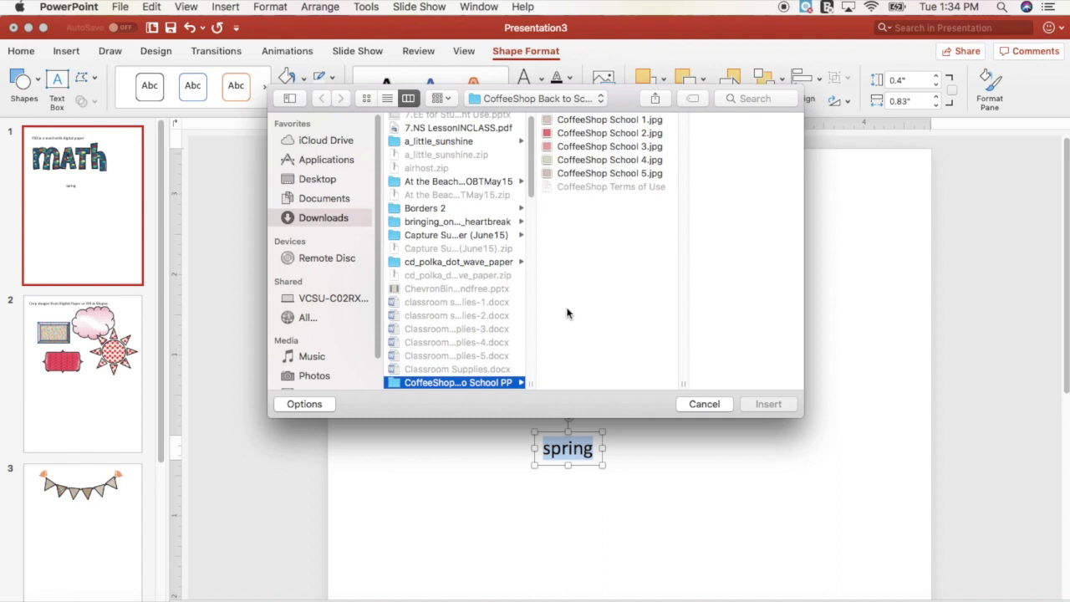
pyautogui.click(580, 161)
pyautogui.click(579, 174)
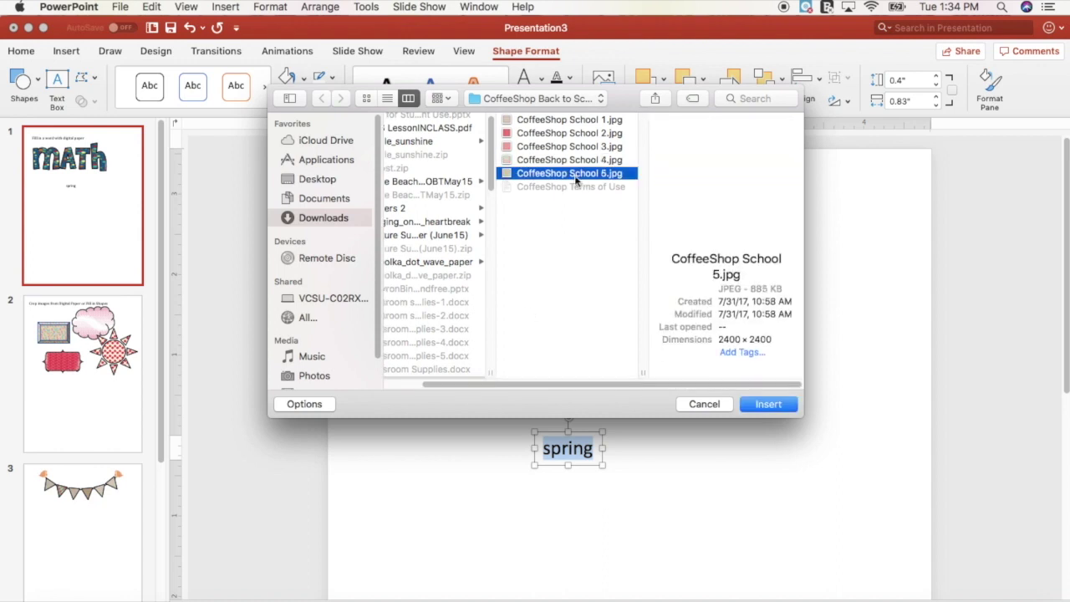
pyautogui.click(567, 161)
pyautogui.moveTo(487, 385); pyautogui.dragTo(425, 334)
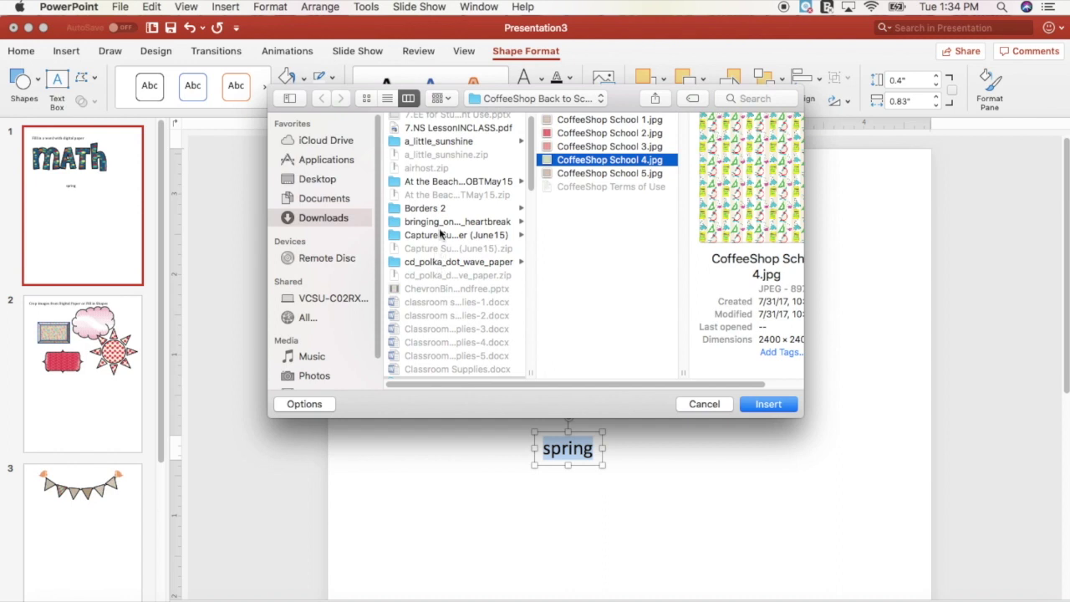
# Browse the papers folder of the At the Beach pack and fill the word with the triangle-patterned paper 1 picture
pyautogui.click(439, 184)
pyautogui.click(587, 136)
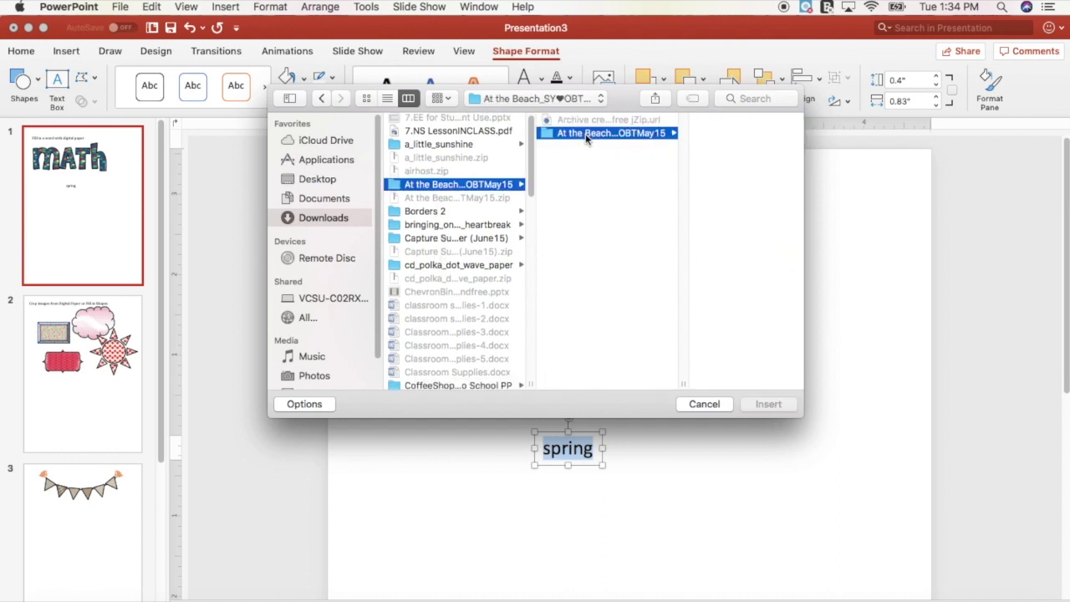
pyautogui.click(687, 173)
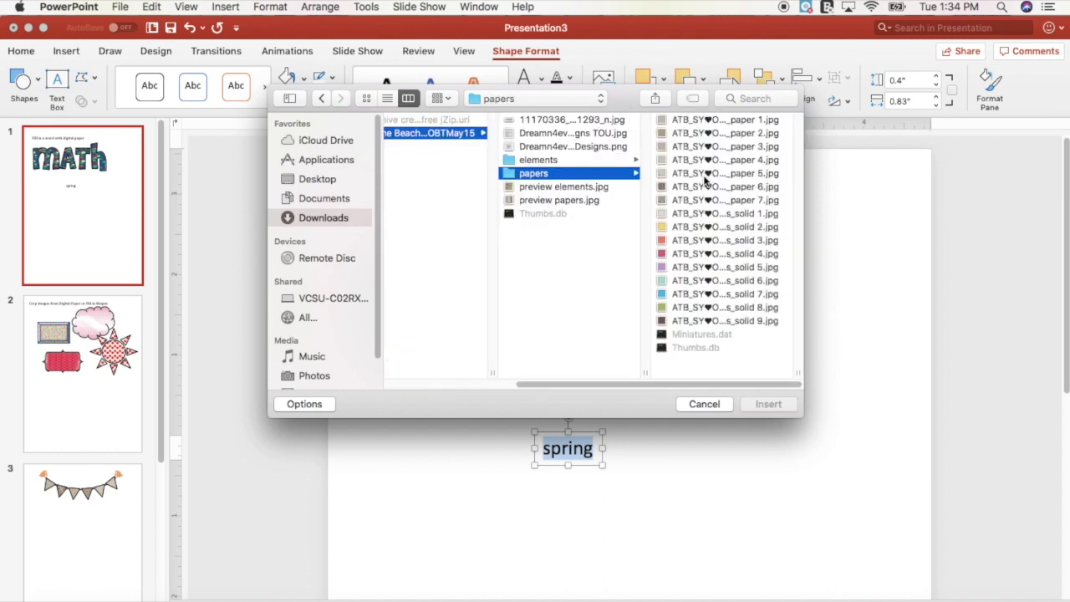
pyautogui.click(705, 178)
pyautogui.click(536, 159)
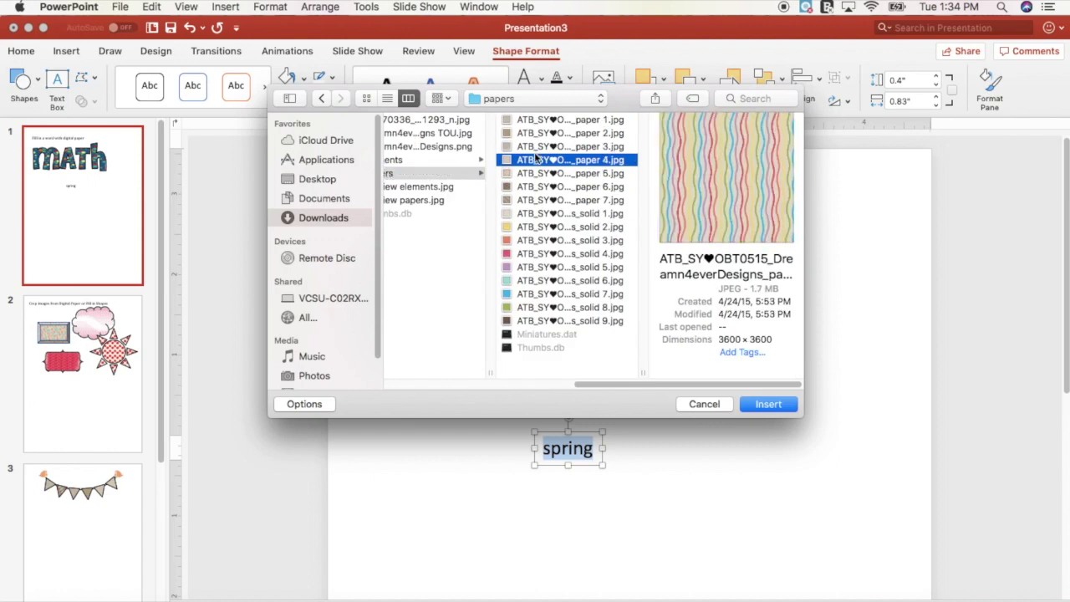
pyautogui.click(533, 135)
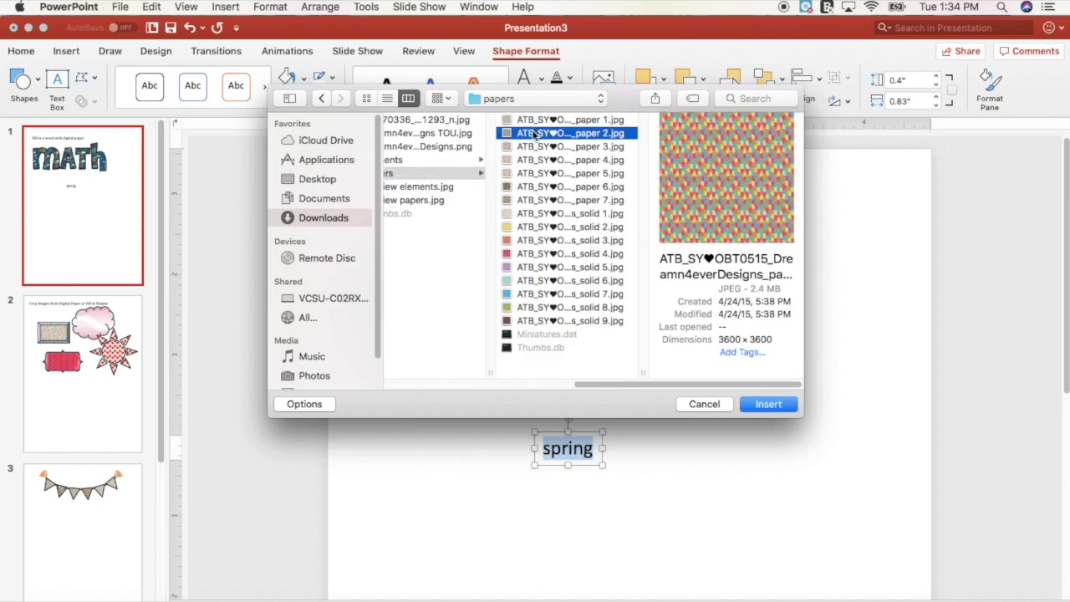
pyautogui.click(533, 121)
pyautogui.click(532, 135)
pyautogui.click(536, 122)
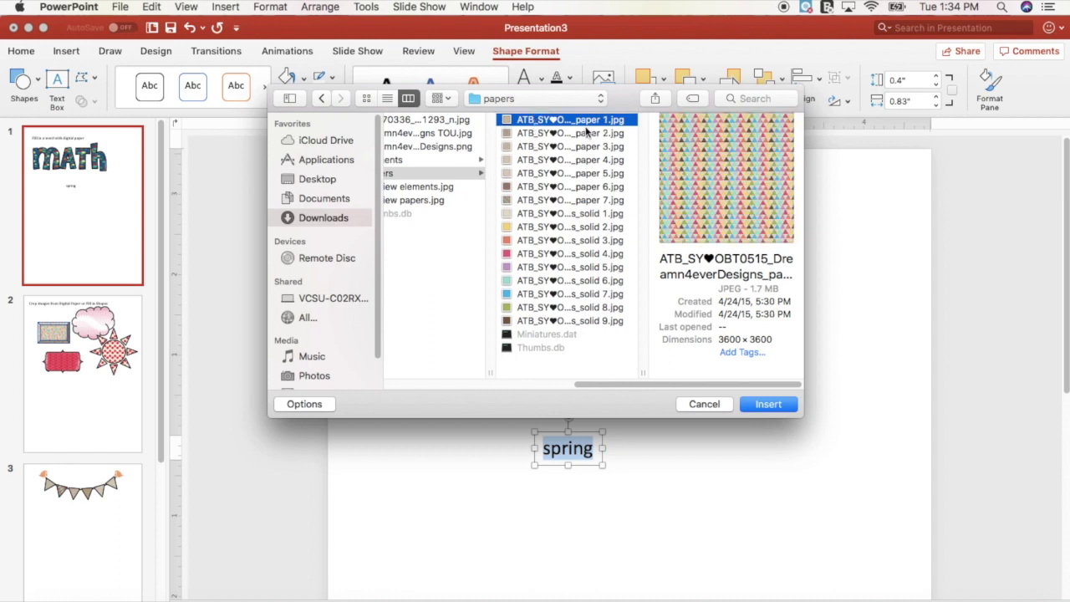
pyautogui.click(775, 405)
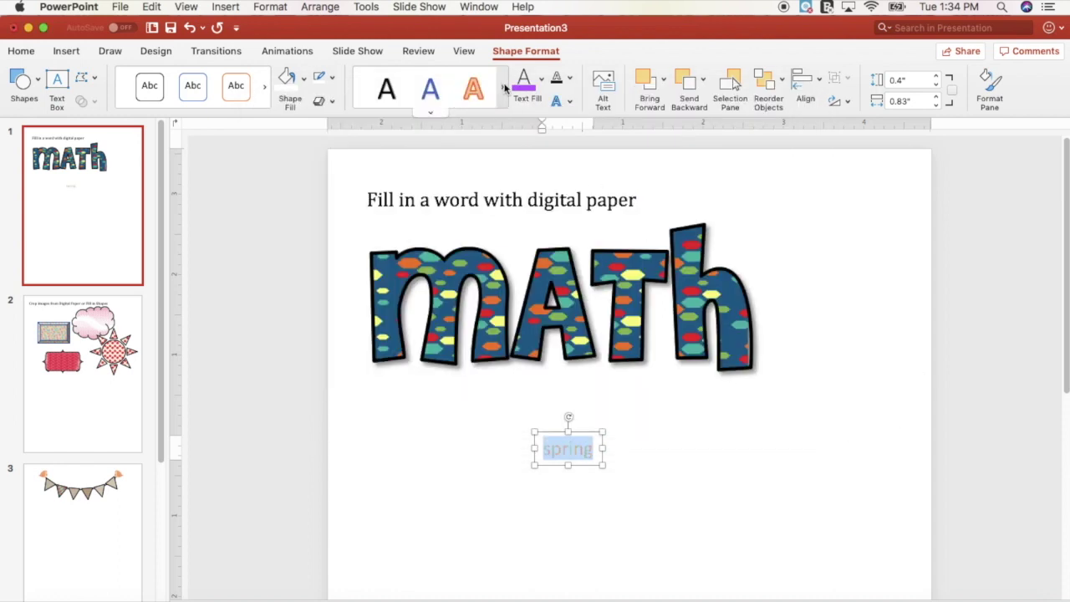
# Enlarge the word "spring" to 138 pt and reposition its text box to fit the space below the MATH lettering
pyautogui.click(17, 51)
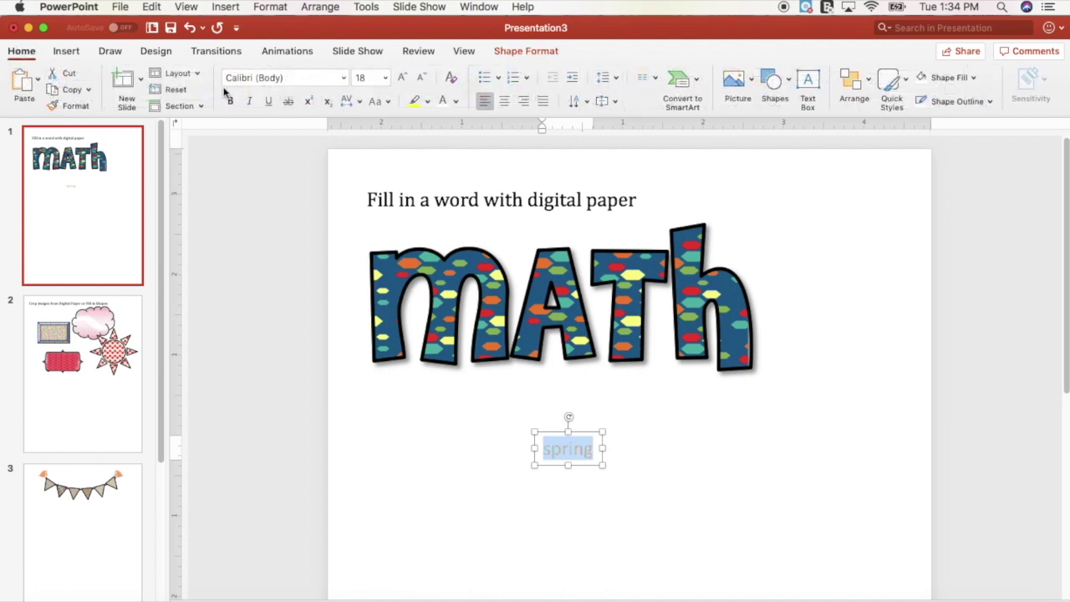
pyautogui.click(403, 81)
pyautogui.click(403, 82)
pyautogui.click(403, 82)
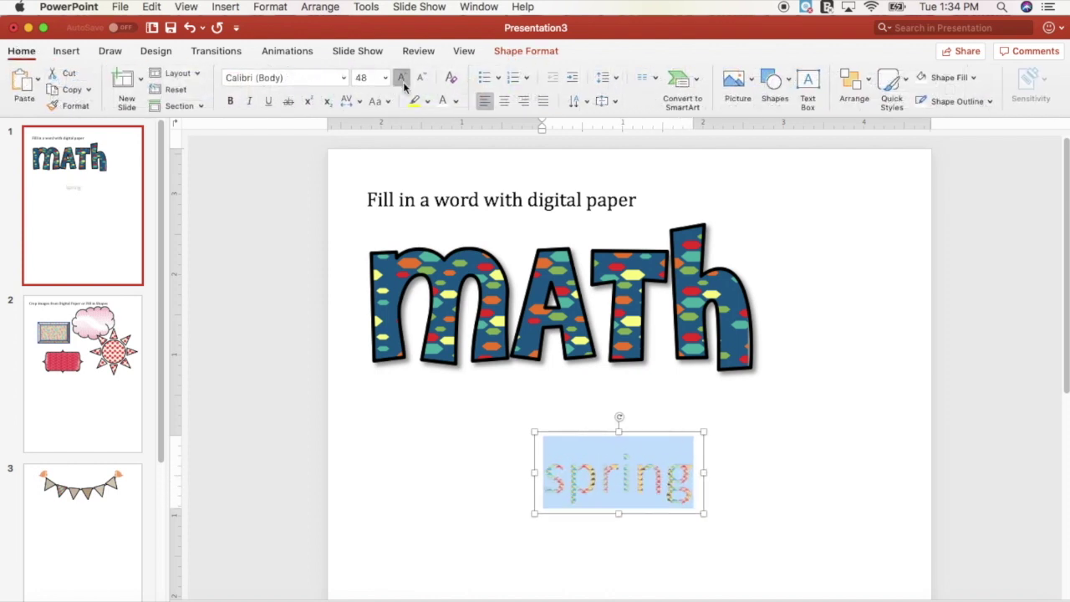
pyautogui.click(404, 82)
pyautogui.click(403, 82)
pyautogui.click(403, 82)
pyautogui.click(403, 82)
pyautogui.click(403, 82)
pyautogui.moveTo(745, 435); pyautogui.dragTo(656, 422)
pyautogui.doubleClick(632, 503)
pyautogui.click(402, 77)
pyautogui.click(403, 77)
pyautogui.click(402, 77)
pyautogui.click(402, 77)
pyautogui.click(403, 77)
pyautogui.scroll(-2, 876, 568)
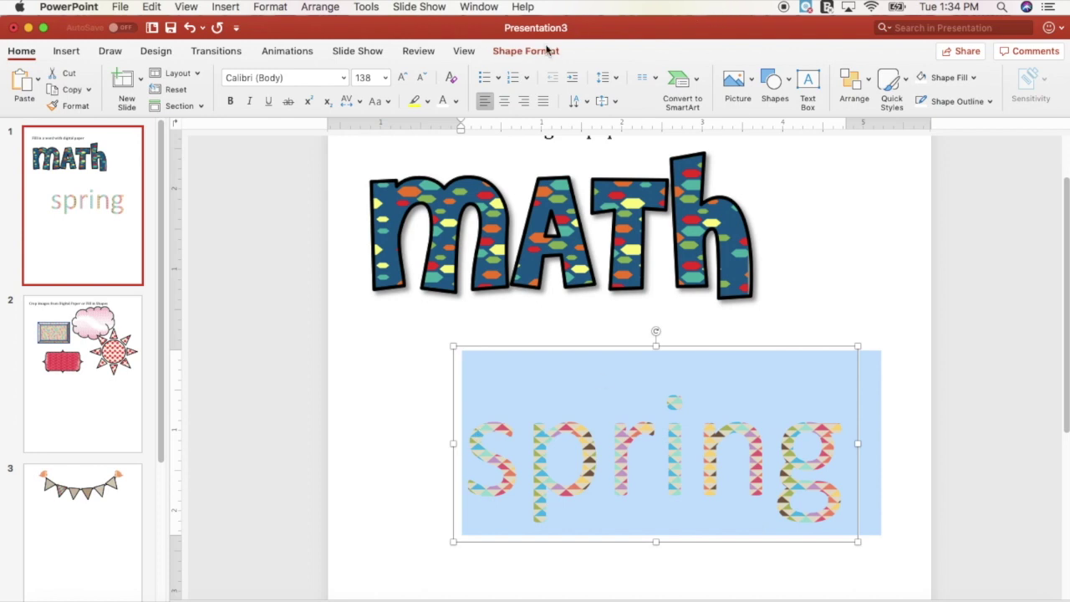
# Give the word "spring" a red text outline with a 3 pt weight
pyautogui.click(547, 51)
pyautogui.click(569, 78)
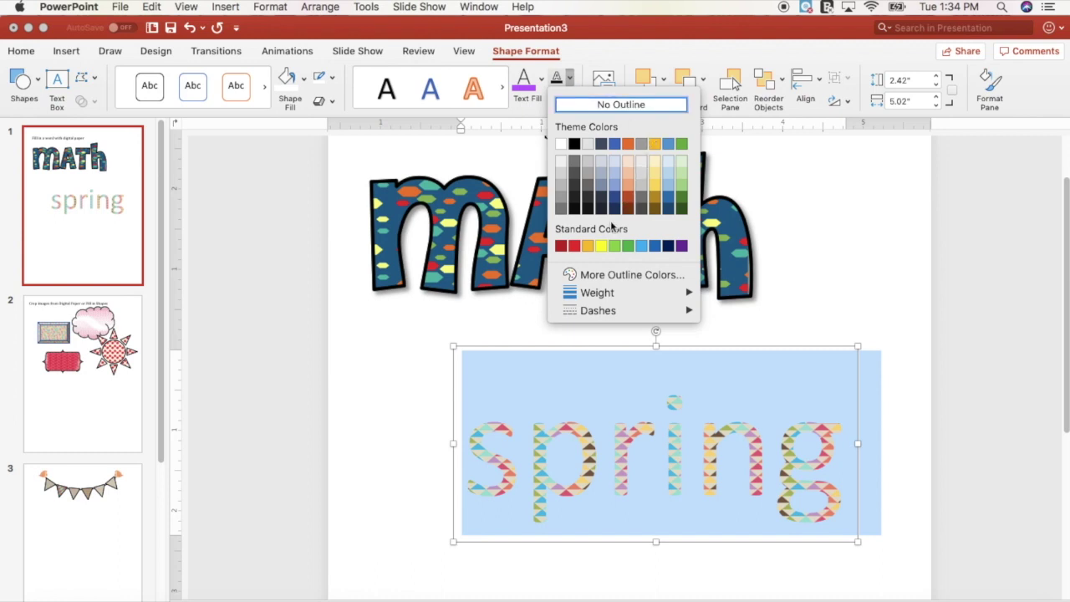
pyautogui.click(576, 245)
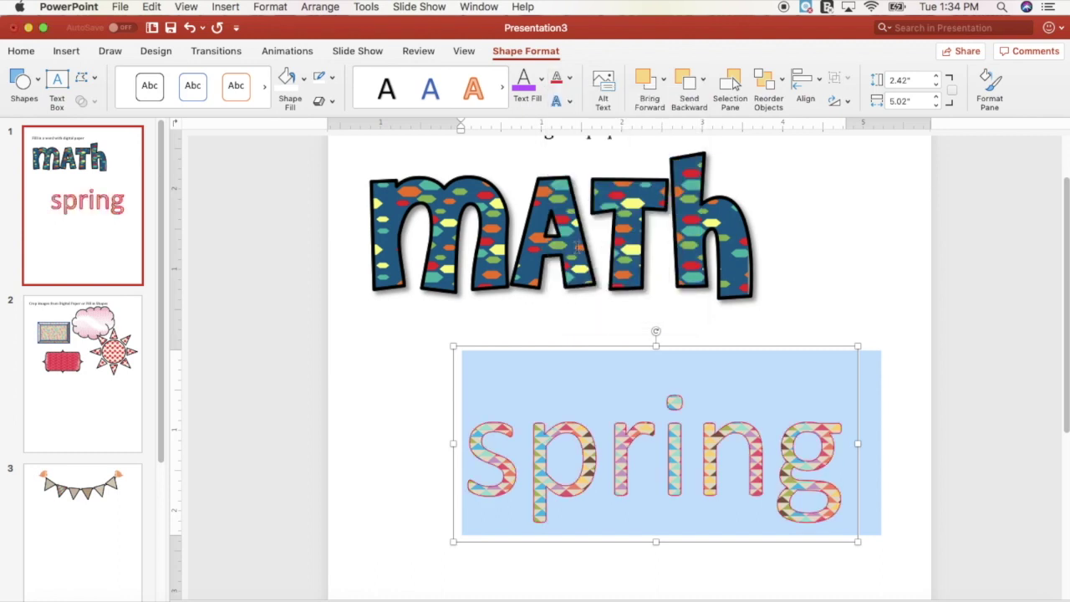
pyautogui.click(570, 79)
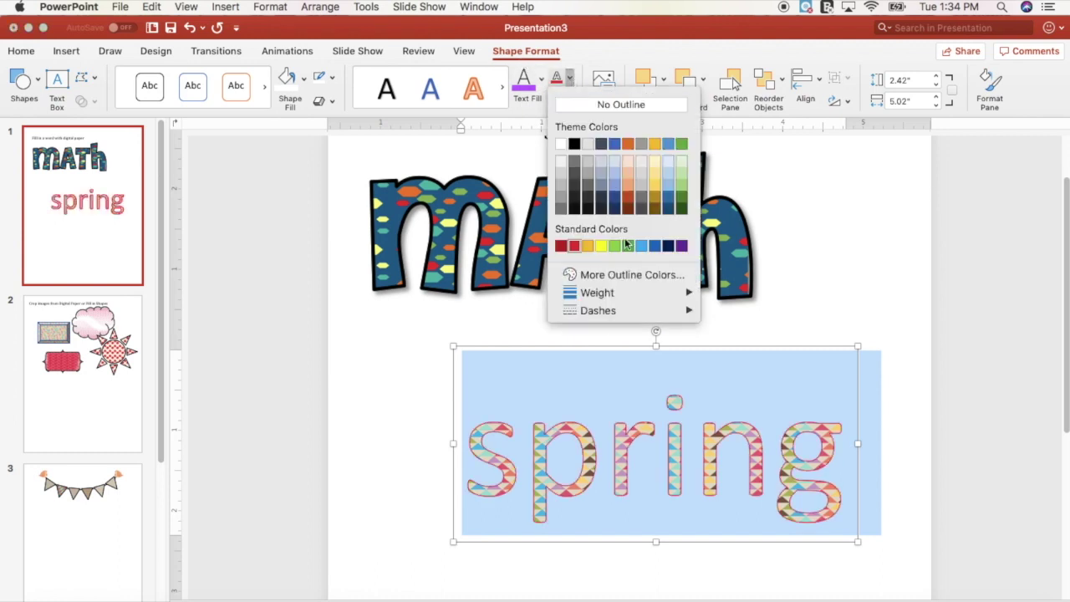
pyautogui.moveTo(622, 297)
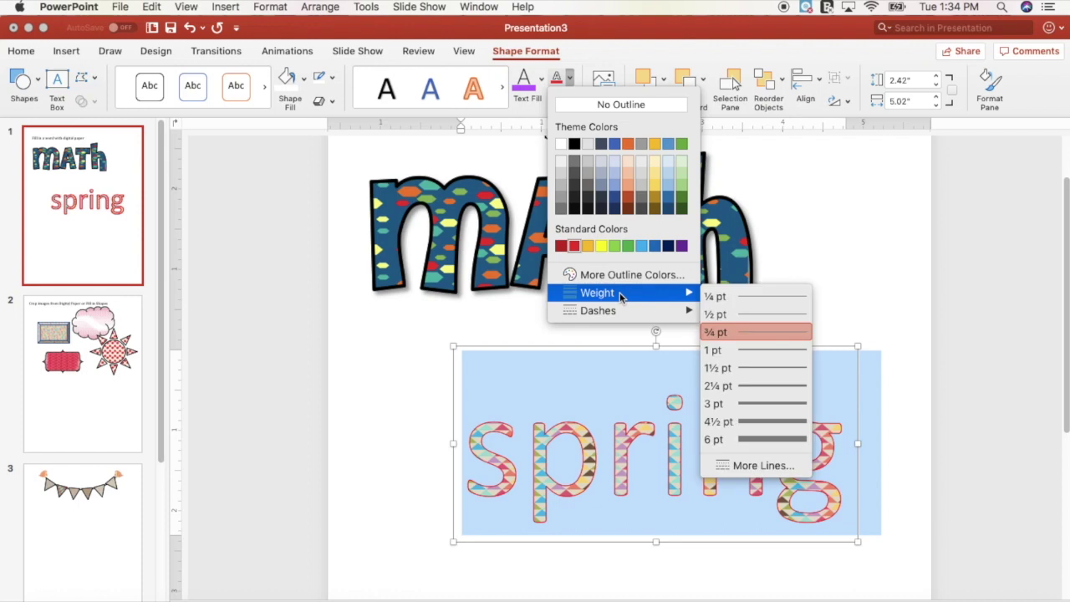
pyautogui.click(783, 403)
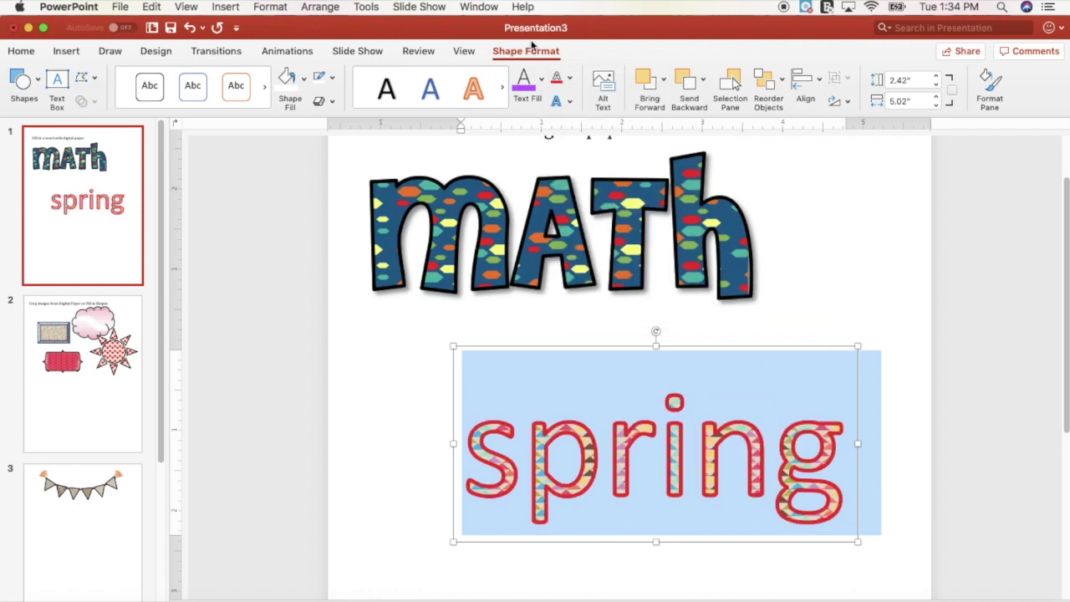
# Set the text outline weight to 2¼ pt and its color to a dark blue-gray theme shade
pyautogui.click(569, 78)
pyautogui.moveTo(607, 294)
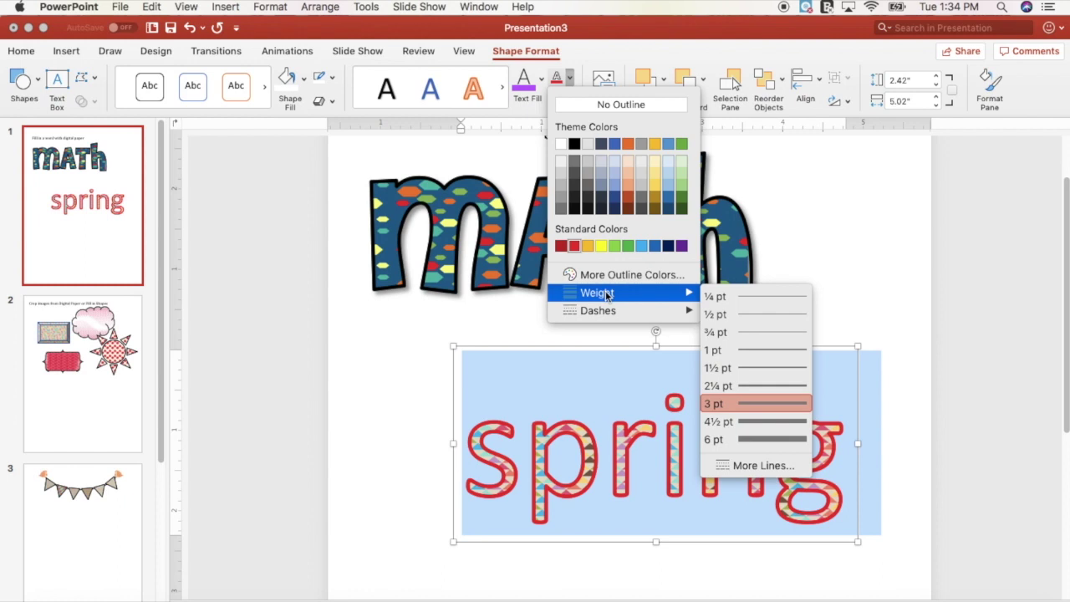
pyautogui.click(746, 390)
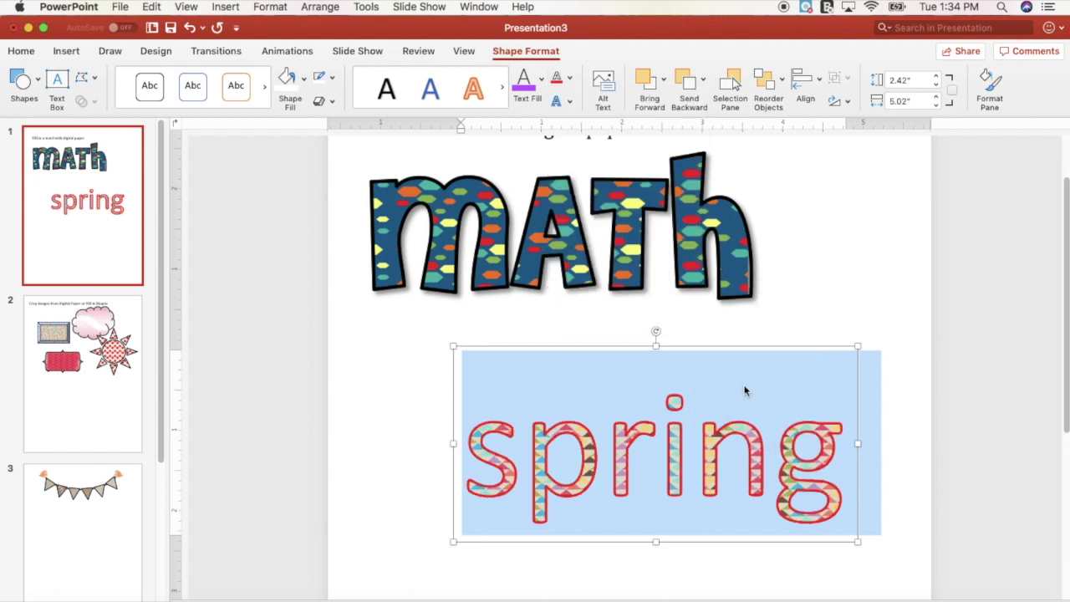
pyautogui.click(565, 76)
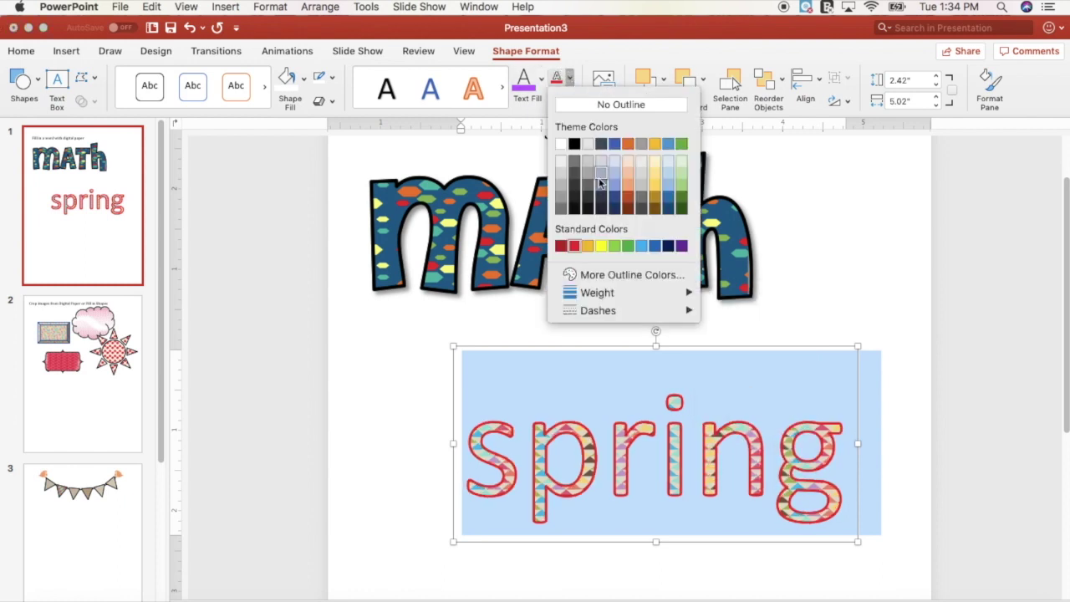
pyautogui.click(601, 203)
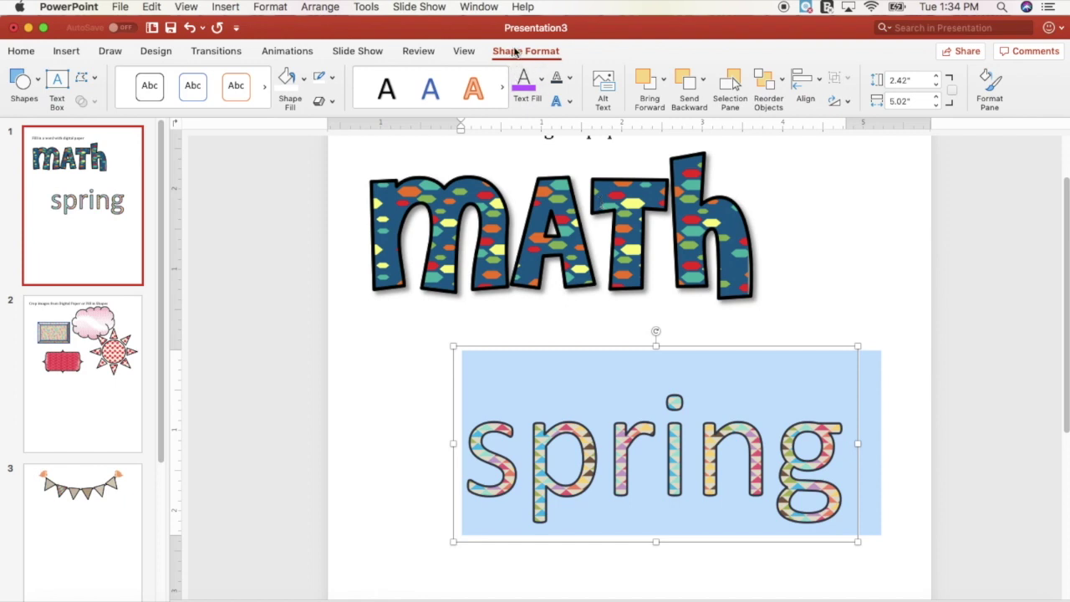
# Apply the first outer shadow text effect to the word "spring"
pyautogui.click(501, 86)
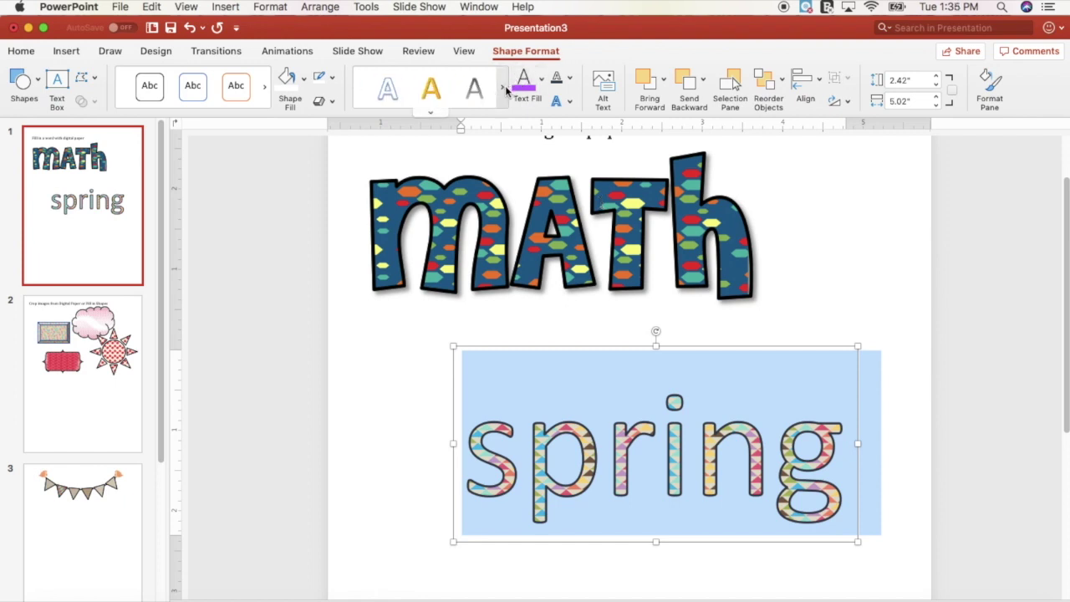
pyautogui.click(569, 101)
pyautogui.moveTo(601, 124)
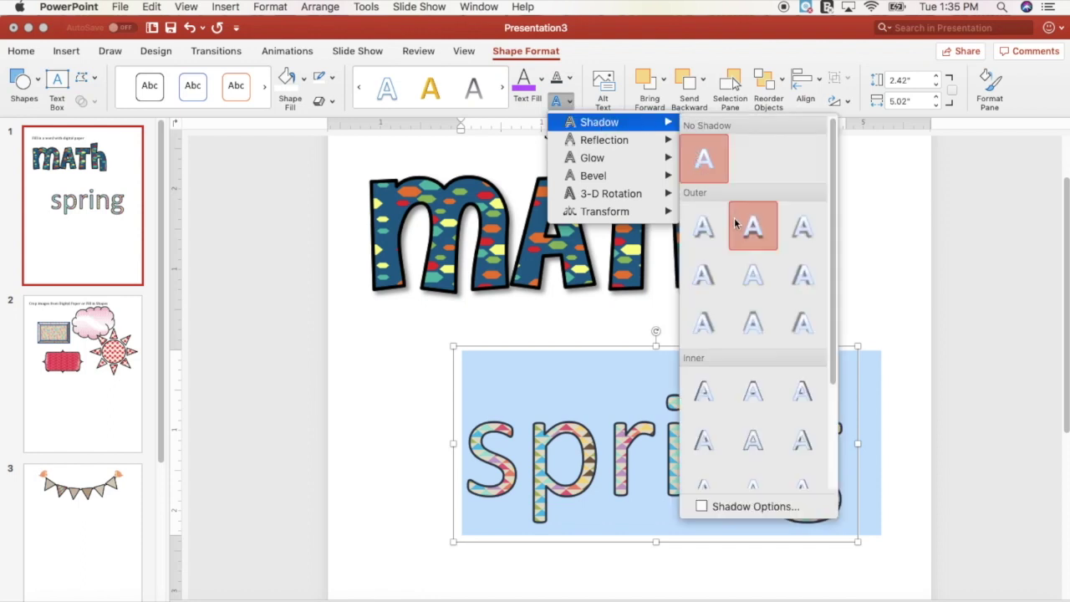
pyautogui.click(704, 226)
pyautogui.click(855, 242)
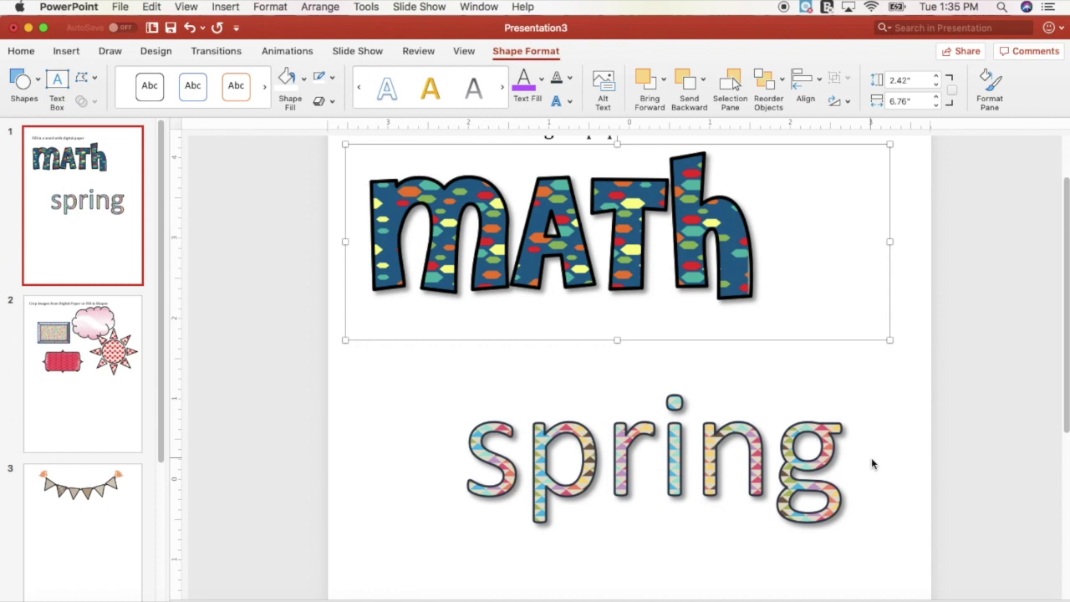
# Change the font of the word "spring" to VOLDER
pyautogui.moveTo(840, 525); pyautogui.dragTo(346, 382)
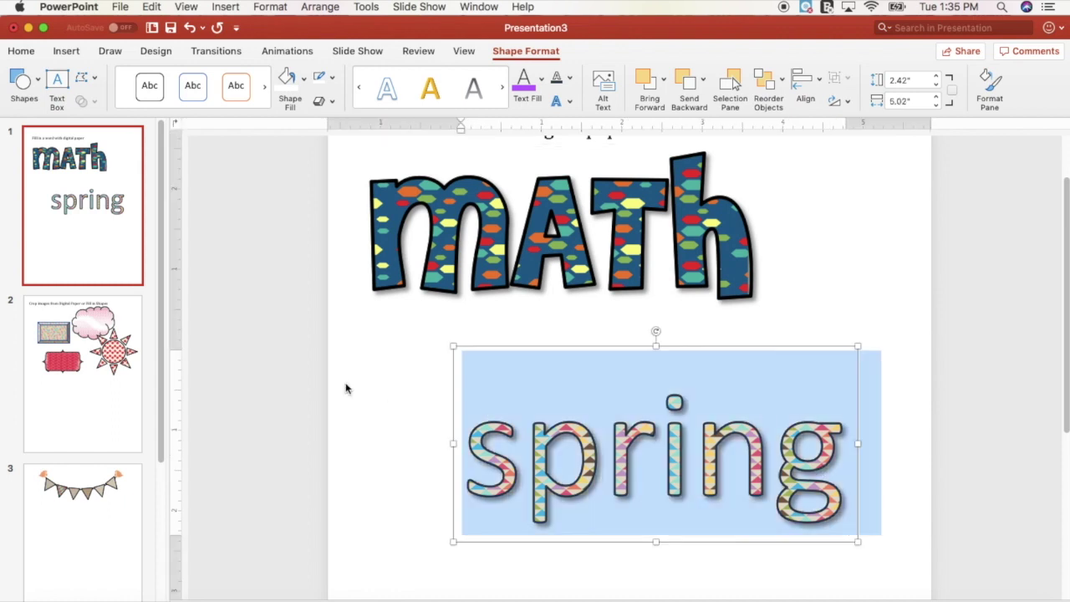
pyautogui.click(22, 51)
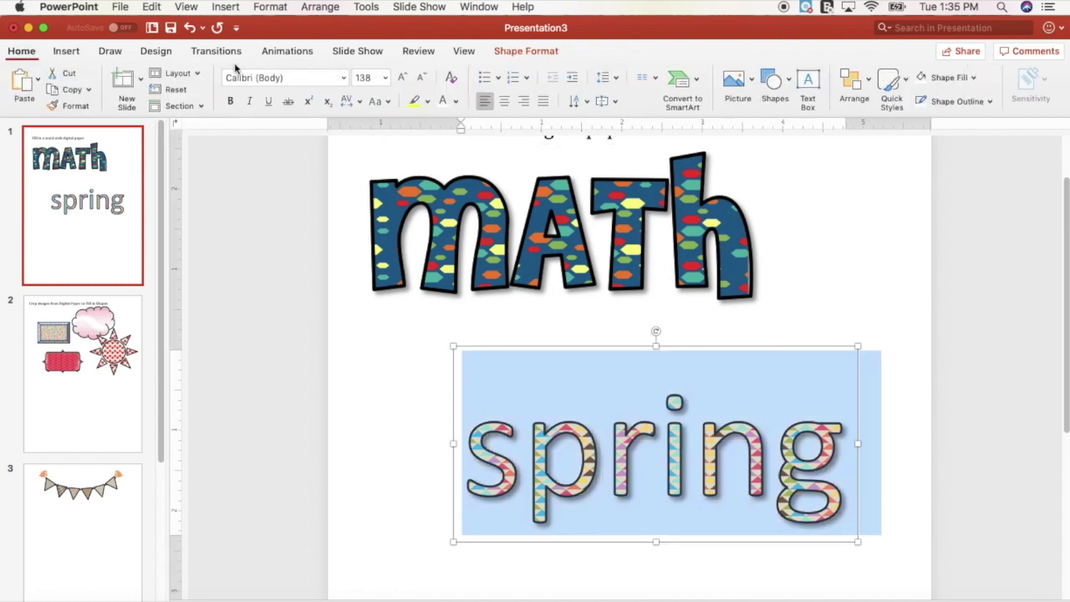
pyautogui.click(343, 78)
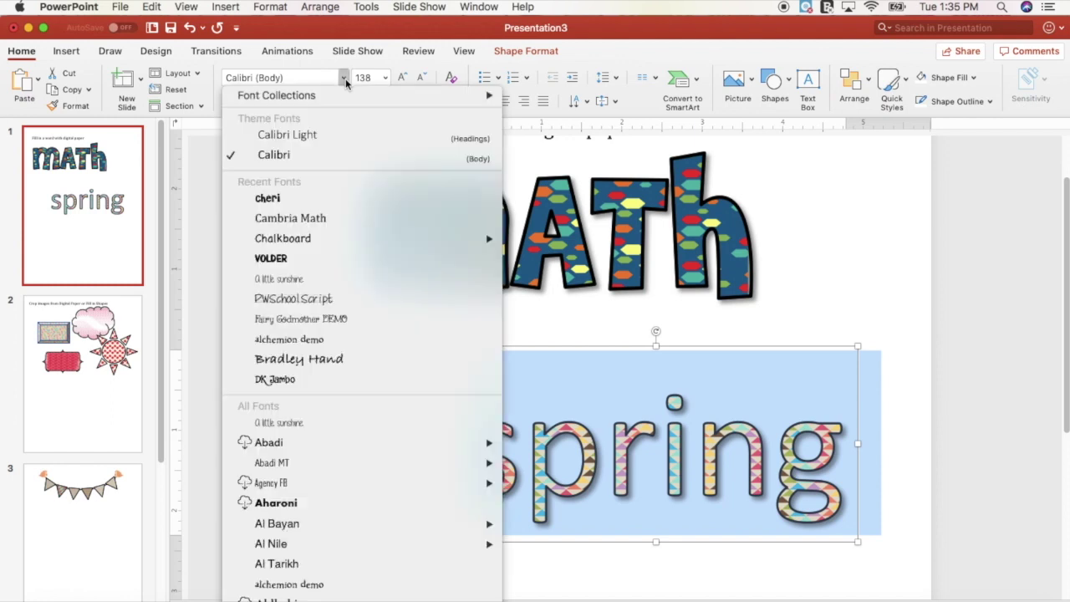
pyautogui.click(328, 260)
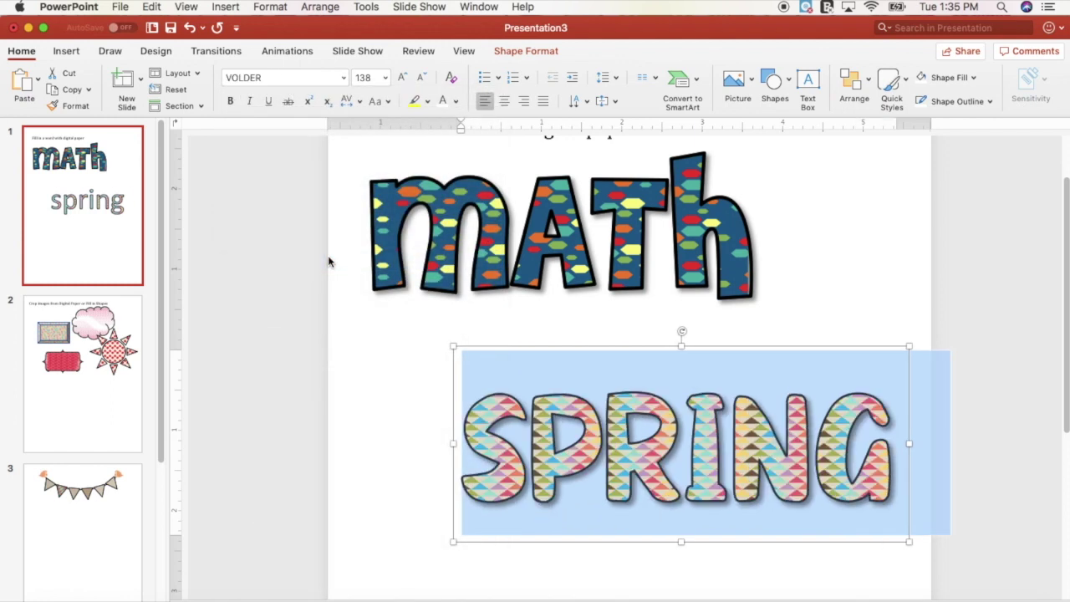
# Set the word's font to DK Jambo and place its text box directly below the MATH lettering
pyautogui.moveTo(528, 354); pyautogui.dragTo(452, 298)
pyautogui.press('super+a')
pyautogui.click(343, 78)
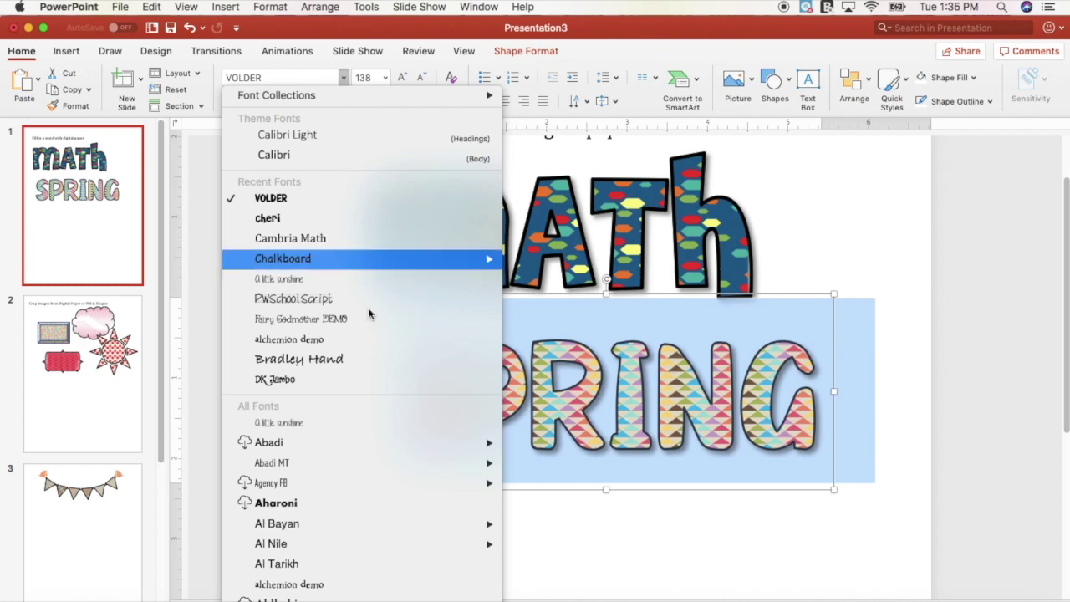
pyautogui.press('Escape')
pyautogui.moveTo(487, 298); pyautogui.dragTo(467, 310)
pyautogui.click(559, 566)
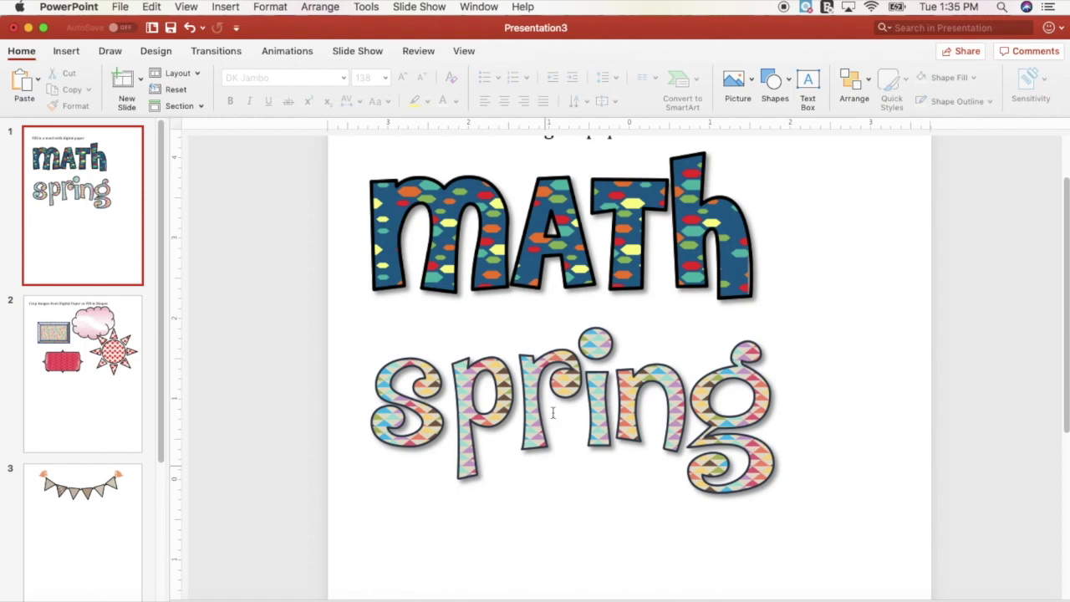
# Open slide 2 to view the images cropped from digital paper and the filled shapes
pyautogui.click(131, 419)
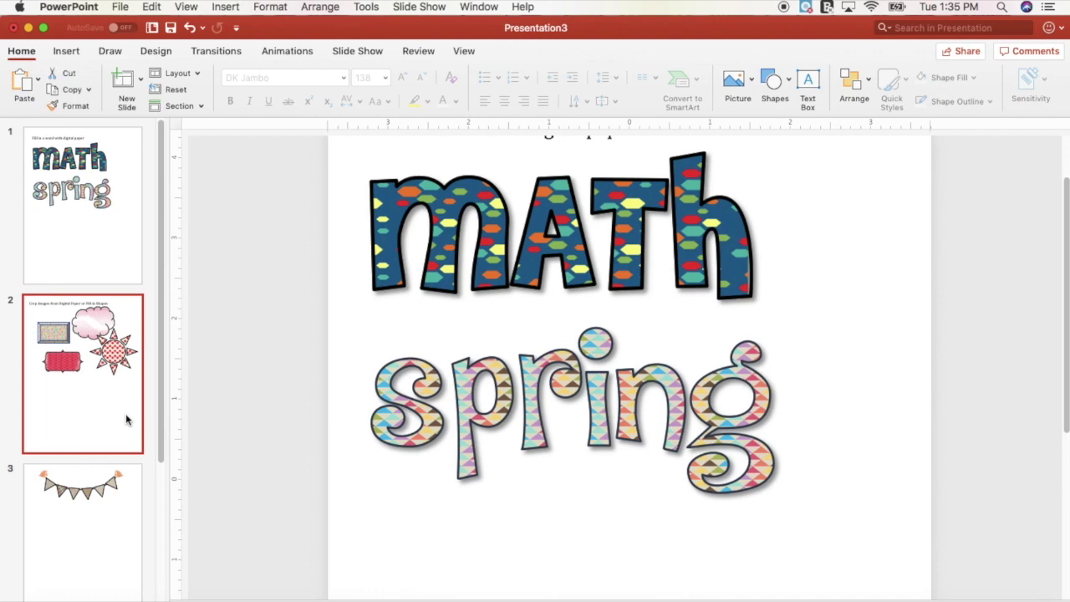
pyautogui.scroll(3, 327, 447)
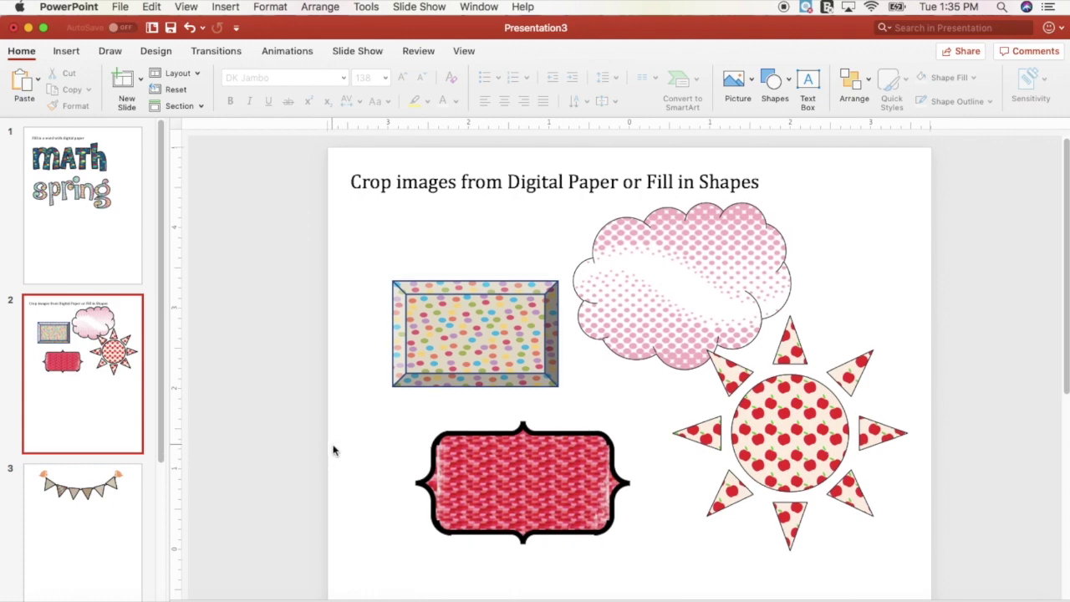
# Add a new blank slide after slide 2 and start inserting a picture from a file on it
pyautogui.rightClick(52, 395)
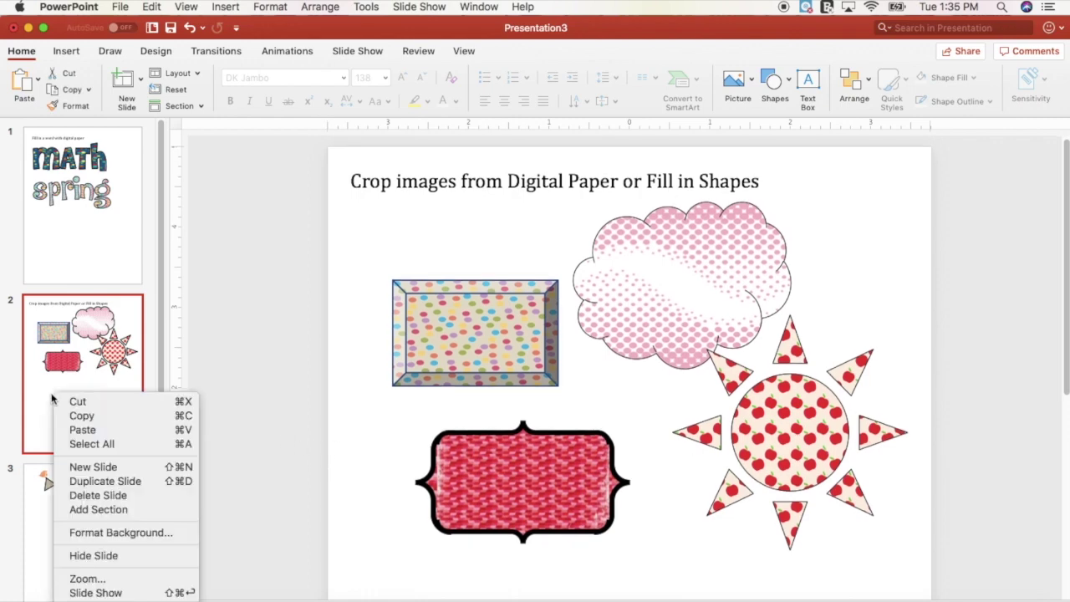
pyautogui.click(93, 468)
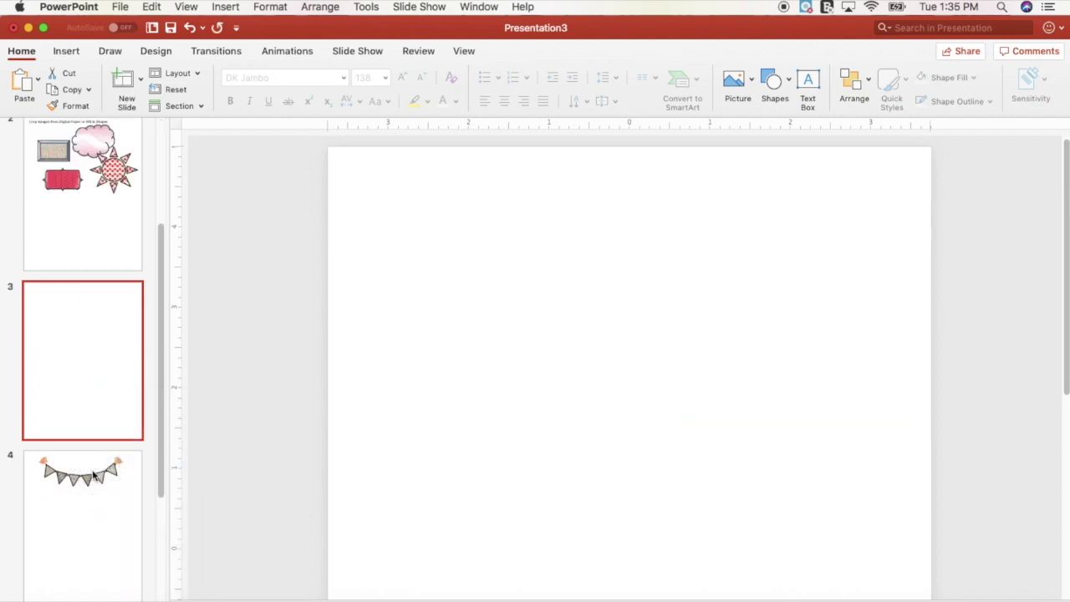
pyautogui.click(84, 53)
pyautogui.click(140, 76)
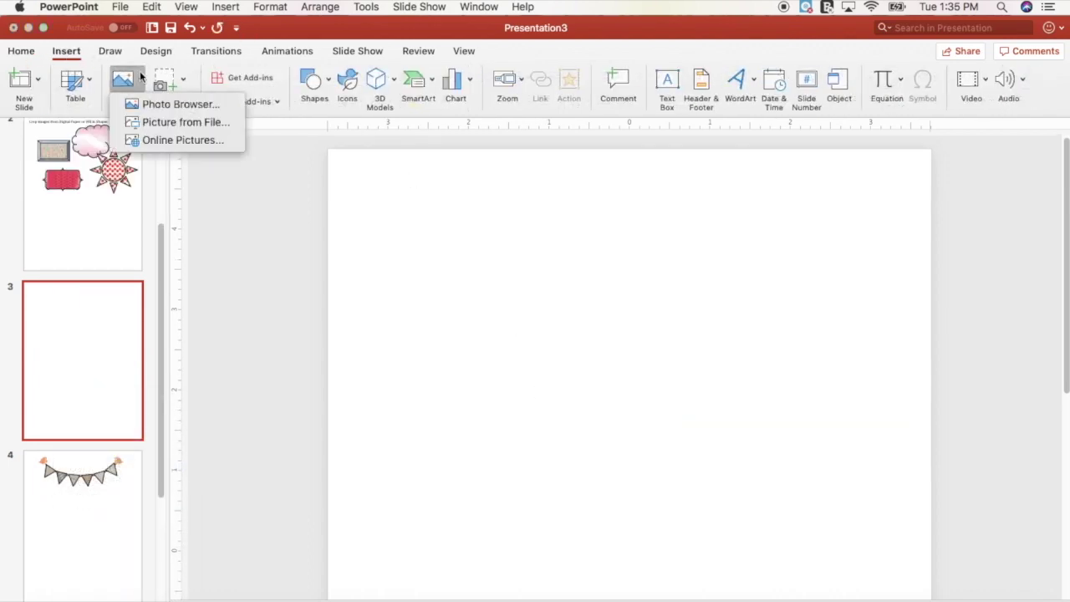
pyautogui.click(191, 123)
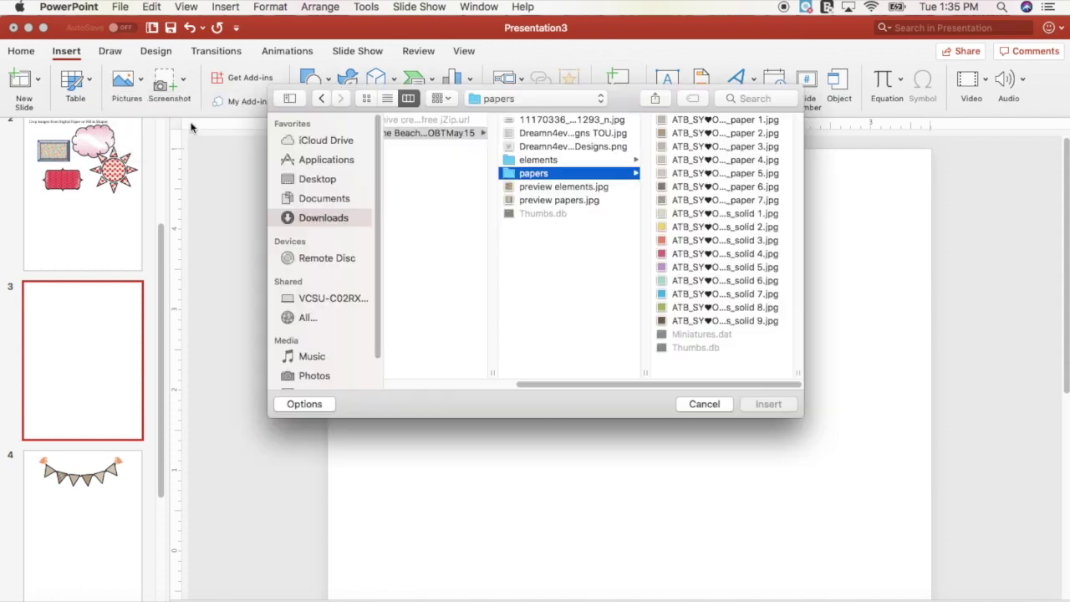
# Preview several digital papers in the papers folder and insert the wavy-striped "paper 4.jpg" image on the blank slide
pyautogui.click(705, 228)
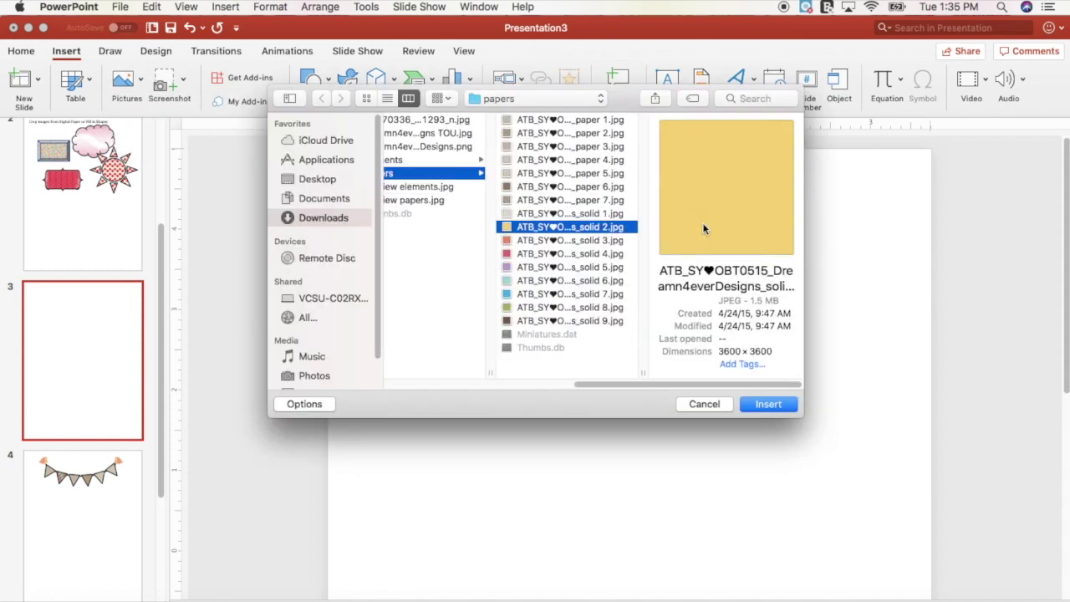
pyautogui.click(545, 173)
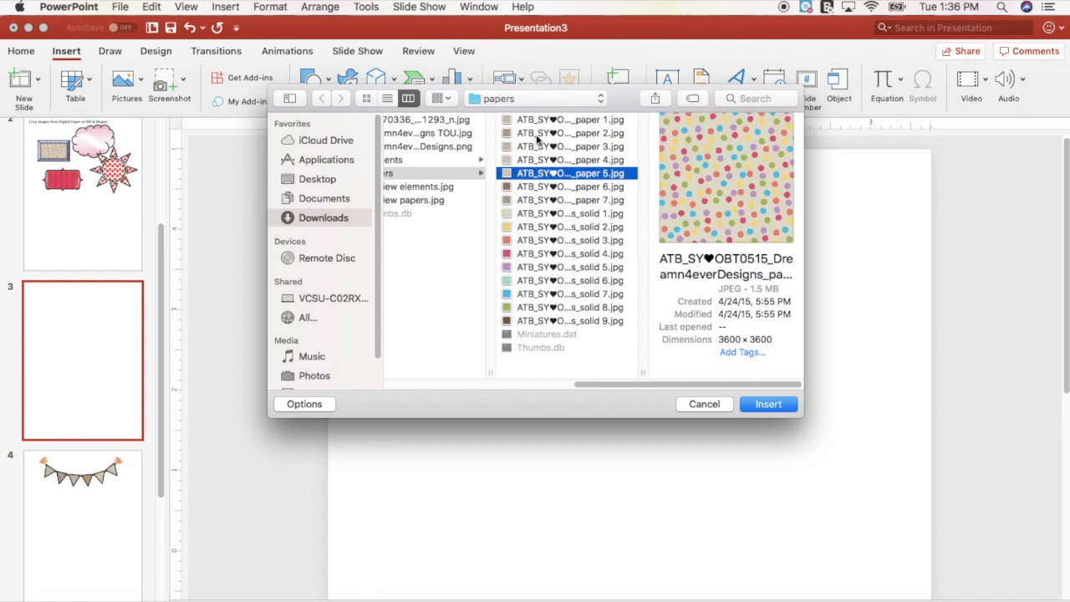
pyautogui.click(623, 150)
pyautogui.keyDown('shift'); pyautogui.click(590, 134); pyautogui.keyUp('shift')
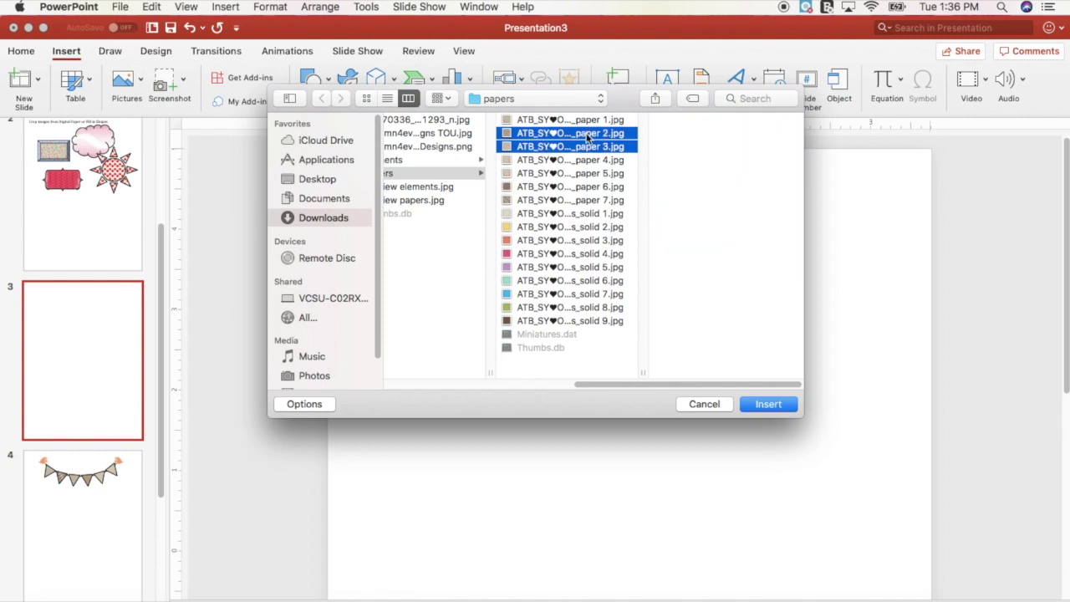
pyautogui.click(588, 161)
pyautogui.click(590, 135)
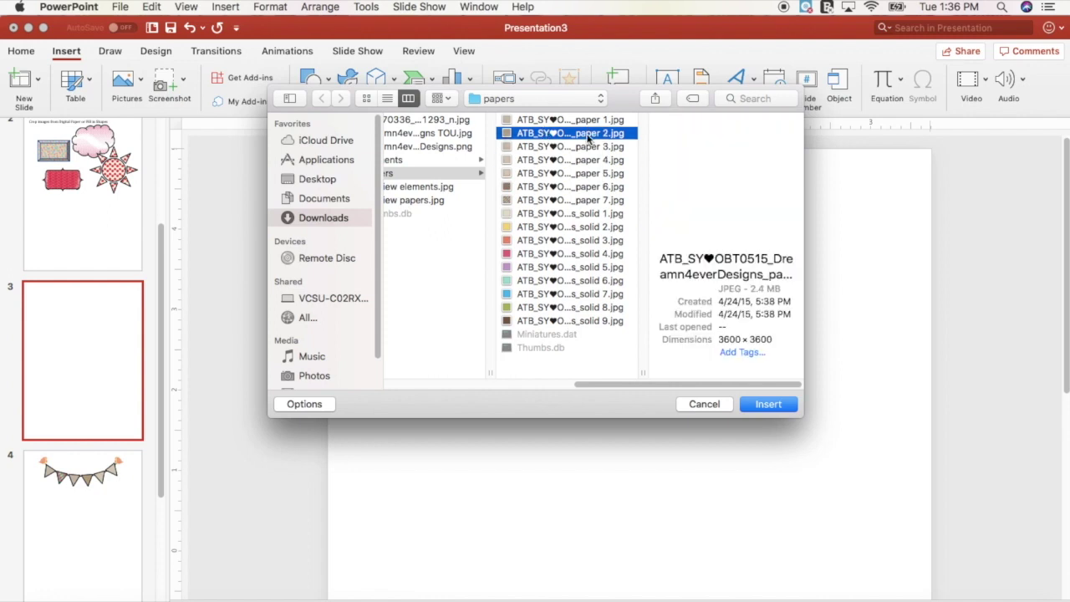
pyautogui.click(589, 160)
pyautogui.click(782, 405)
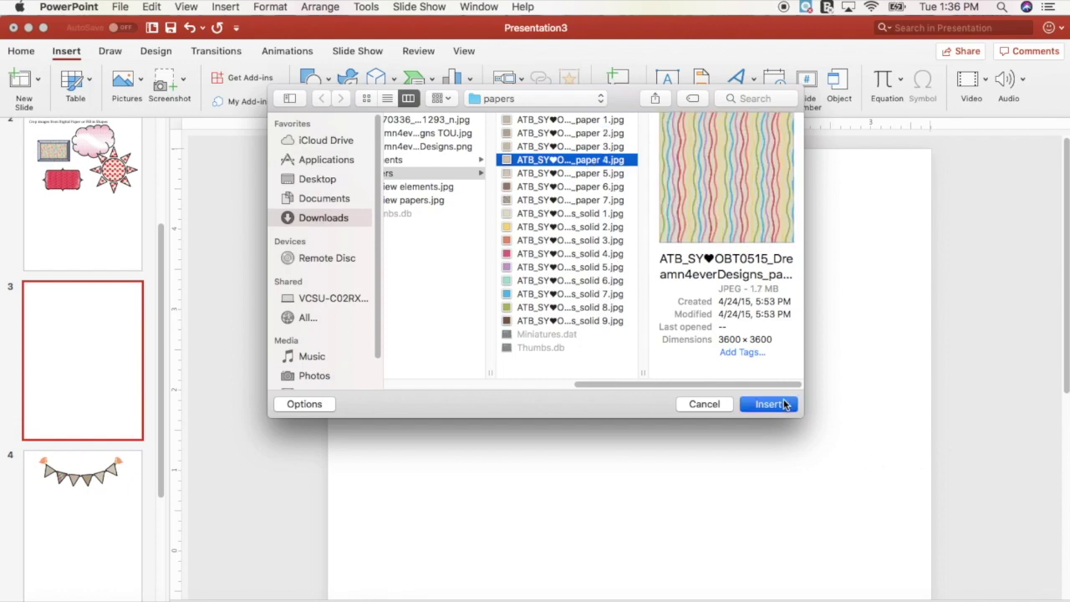